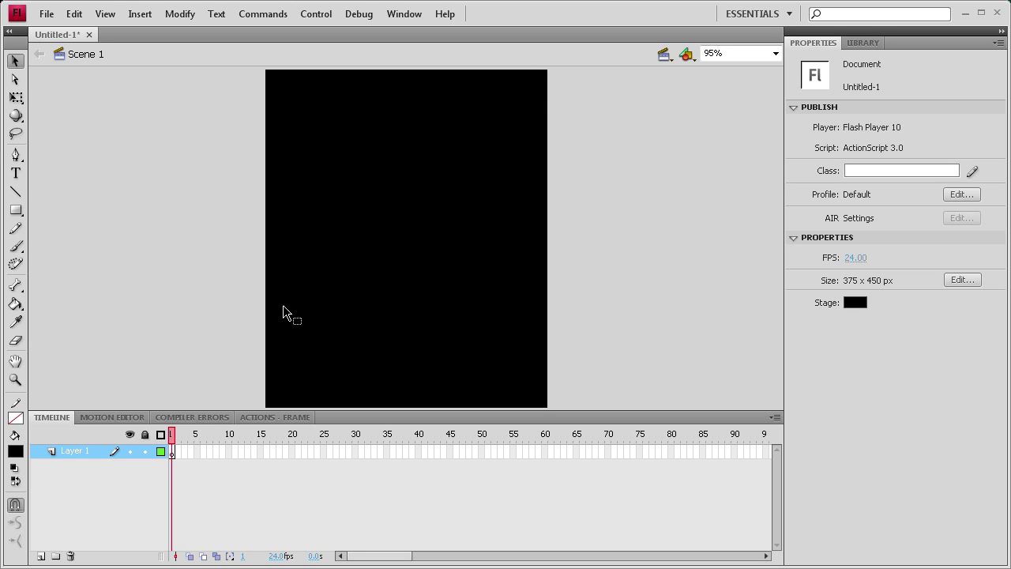
Rename Layer 1 to 'as' and add layers 'window' and 'button' above it
double_click(67, 453)
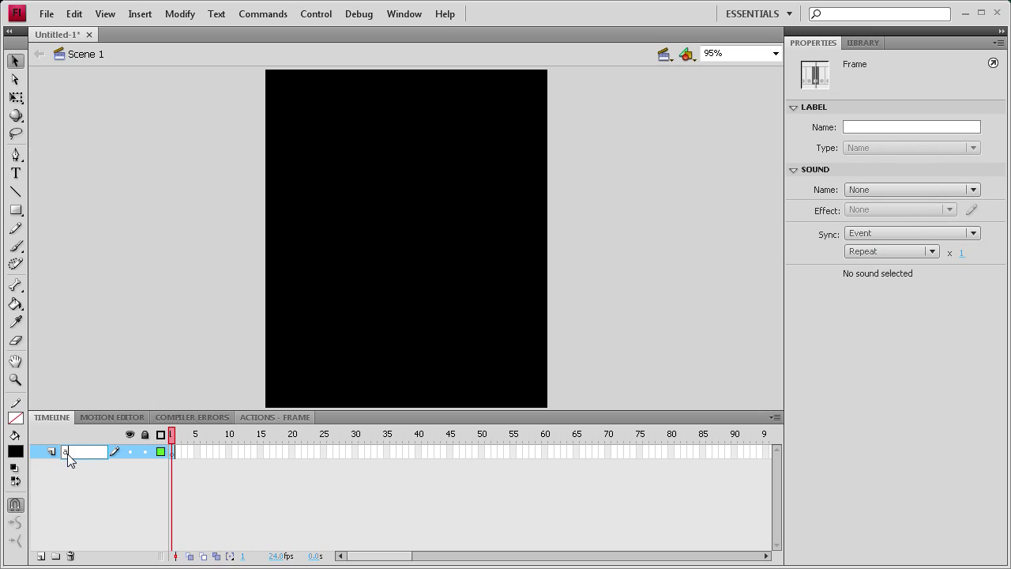
left_click(41, 556)
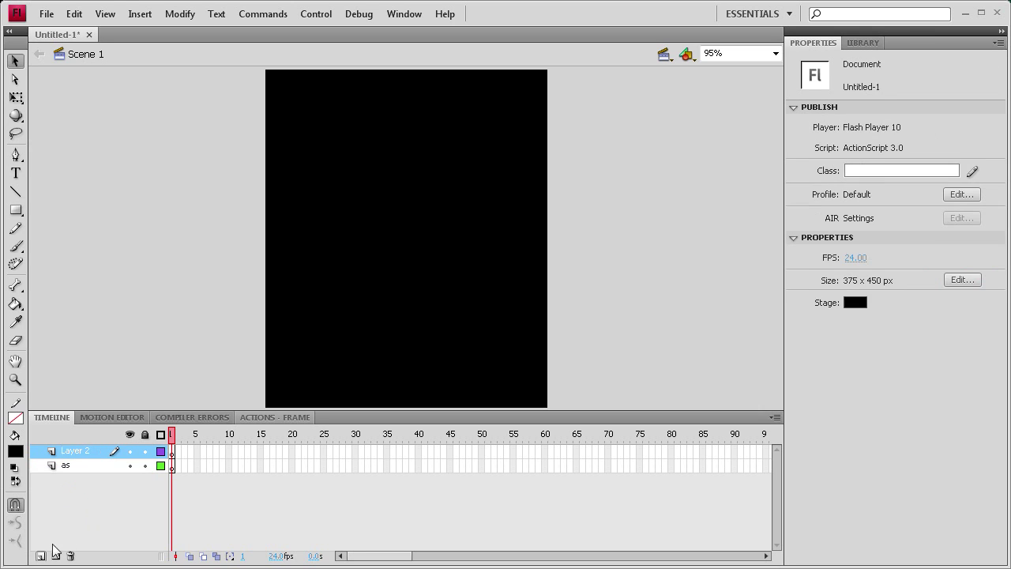
left_click(72, 451)
double_click(76, 452)
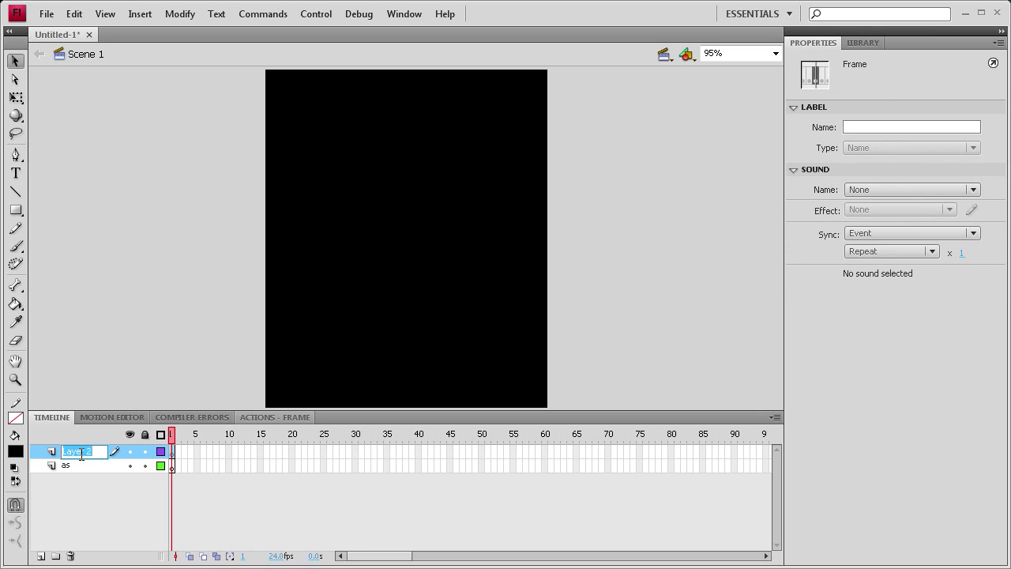
type("window")
left_click(41, 556)
double_click(71, 454)
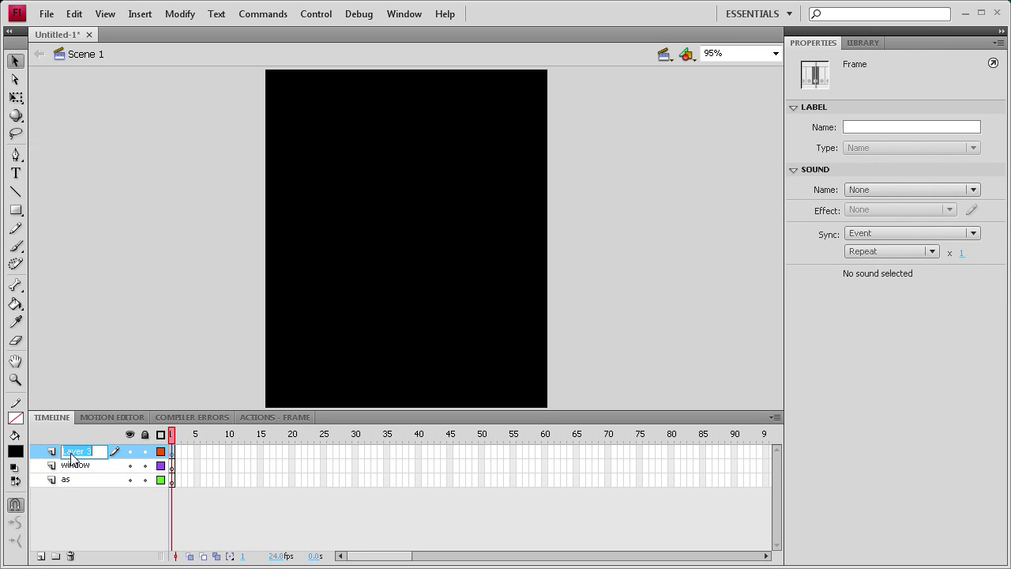
type("button")
left_click(96, 521)
left_click(173, 454)
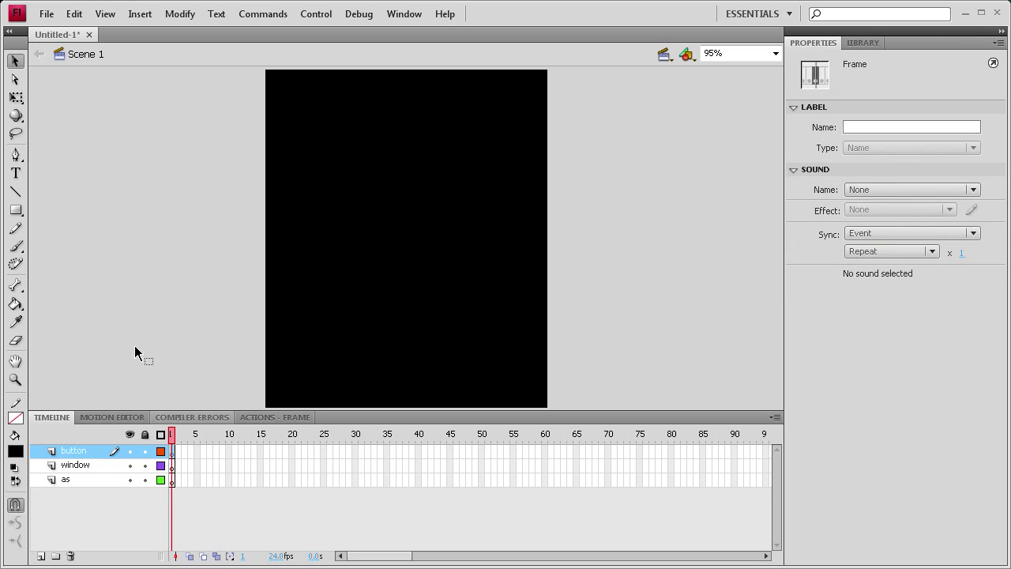
Draw a cyan rectangle about 42 × 137 px down from the stage's top-right corner
left_click(16, 209)
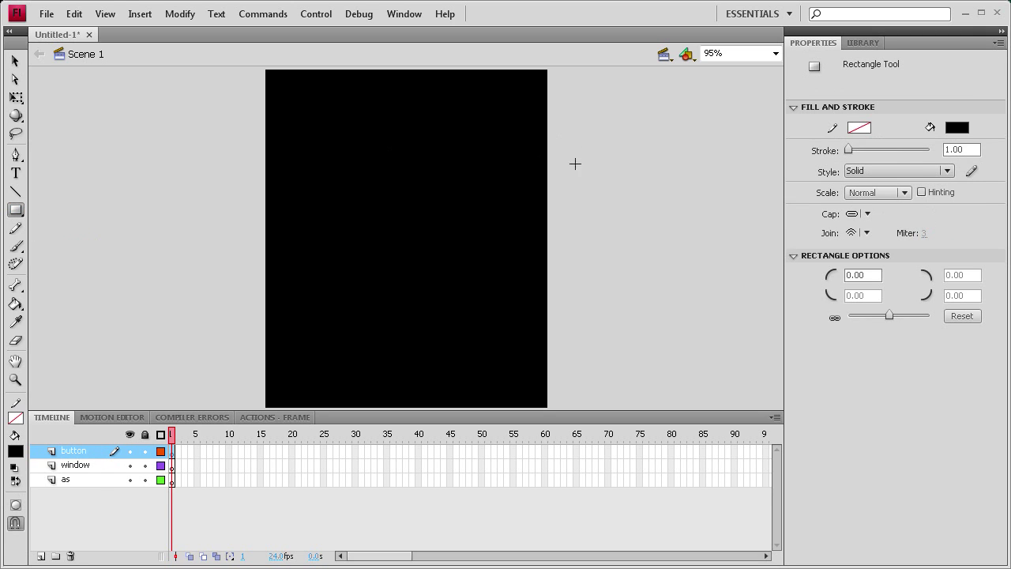
left_click(960, 129)
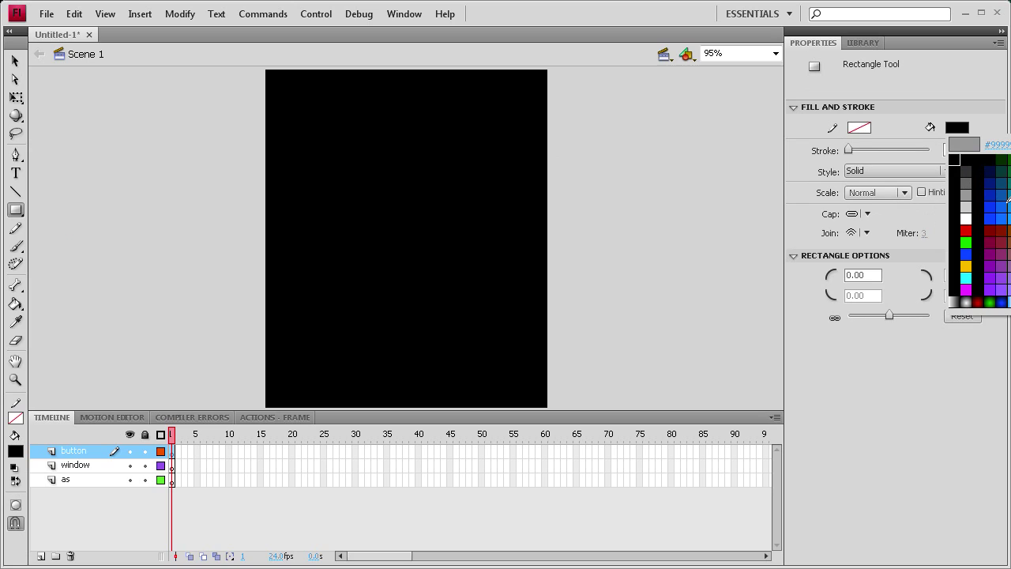
key("Escape")
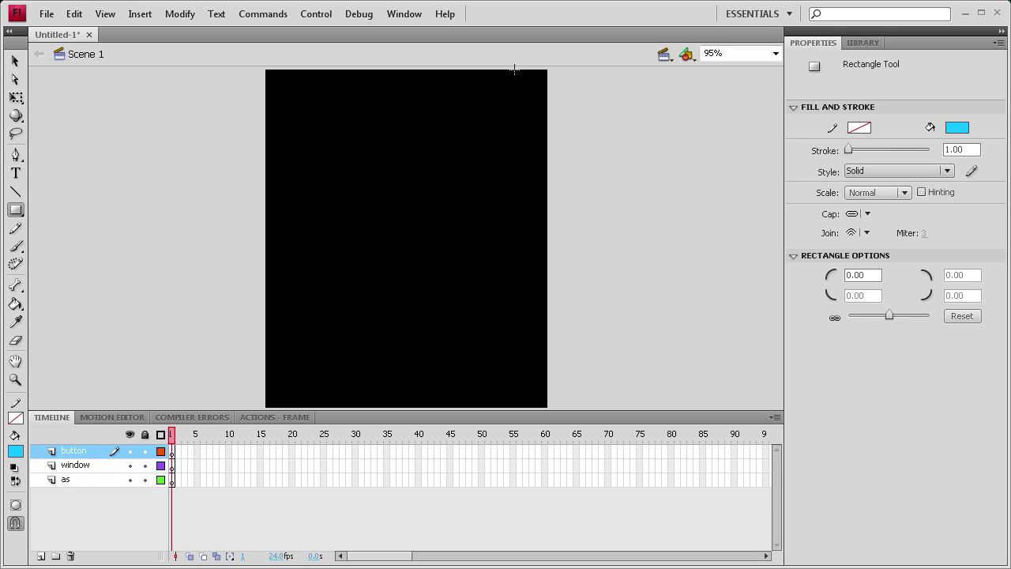
left_click_drag(514, 69, 546, 172)
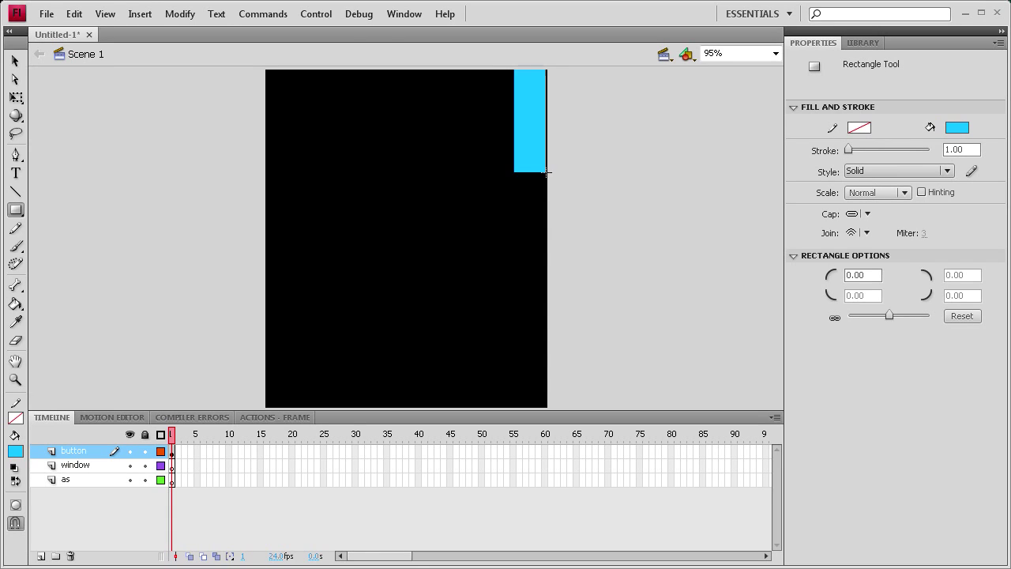
left_click(15, 61)
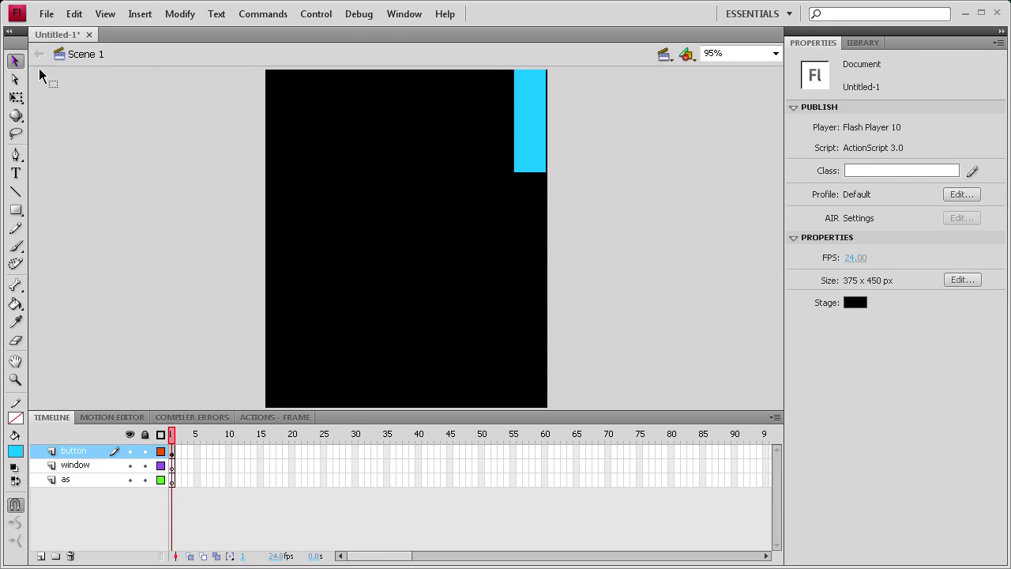
left_click(531, 128)
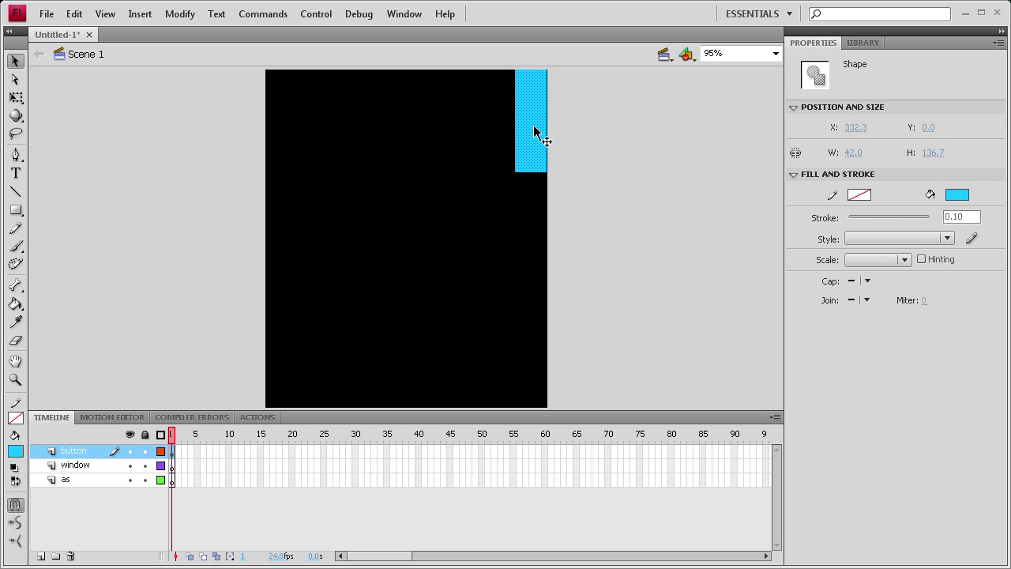
left_click(590, 143)
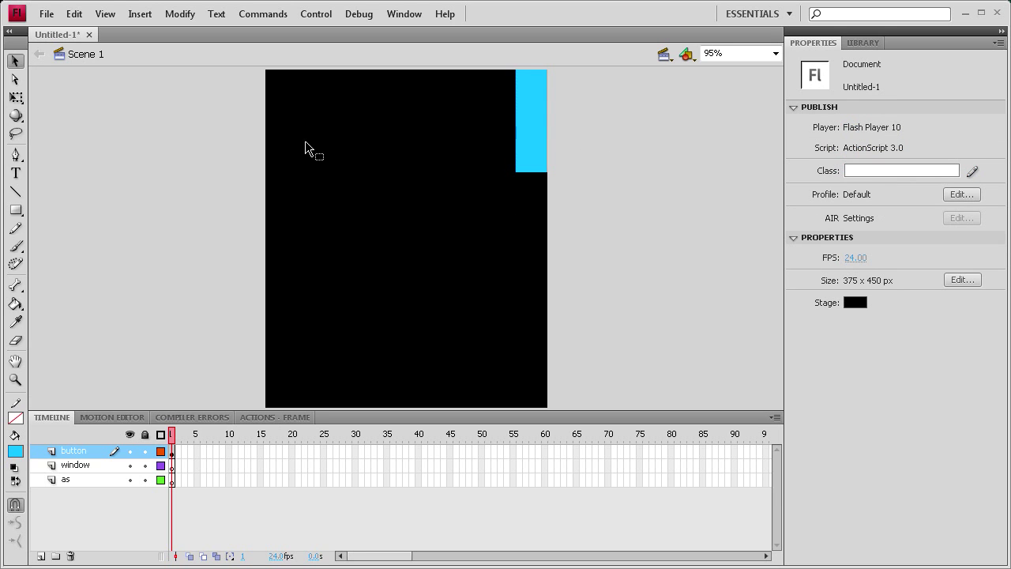
Type 'Information' as black 23 pt text left of the stage
left_click(15, 173)
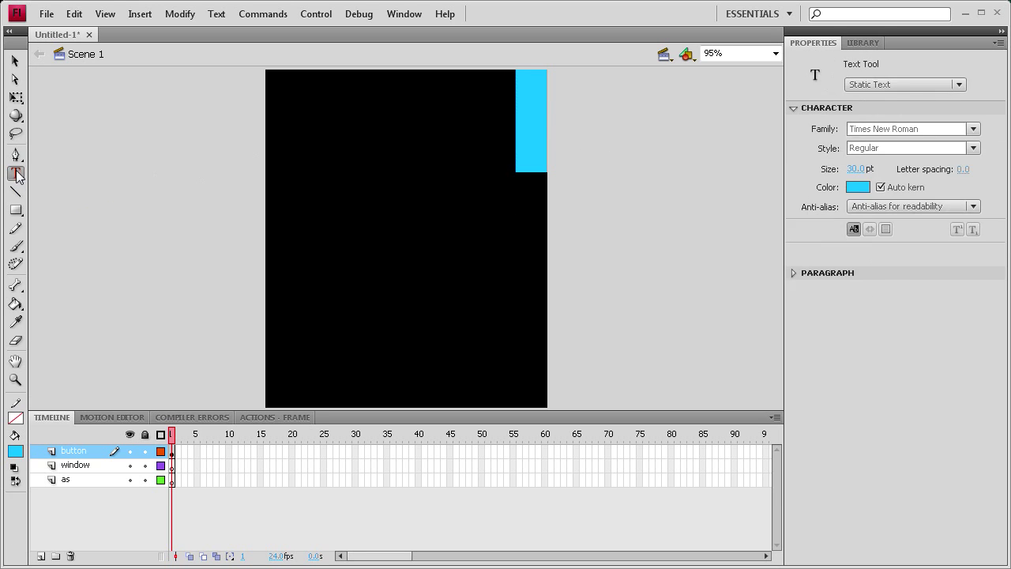
left_click(858, 187)
left_click(881, 219)
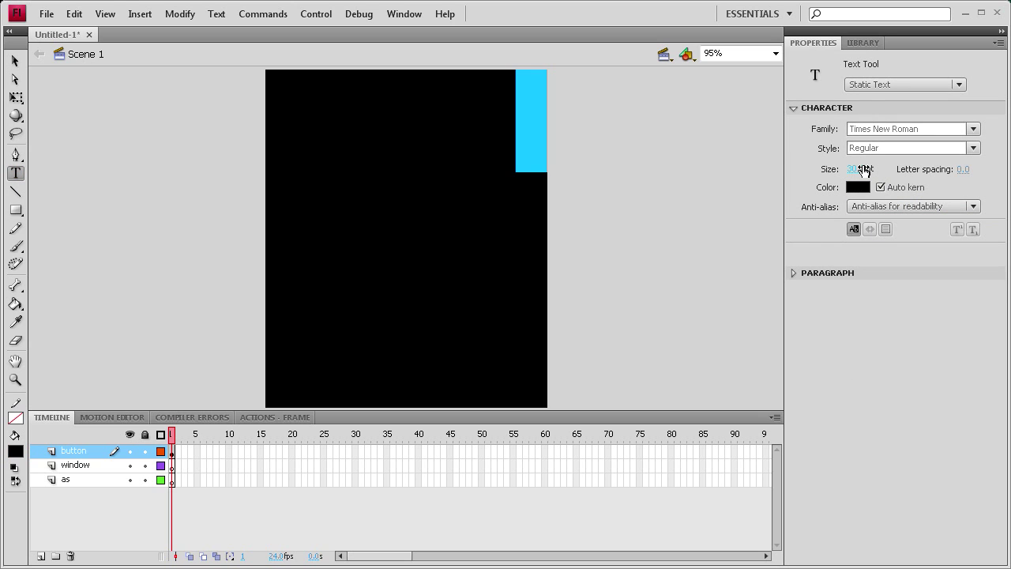
left_click(863, 169)
type("23")
key("Return")
left_click(73, 209)
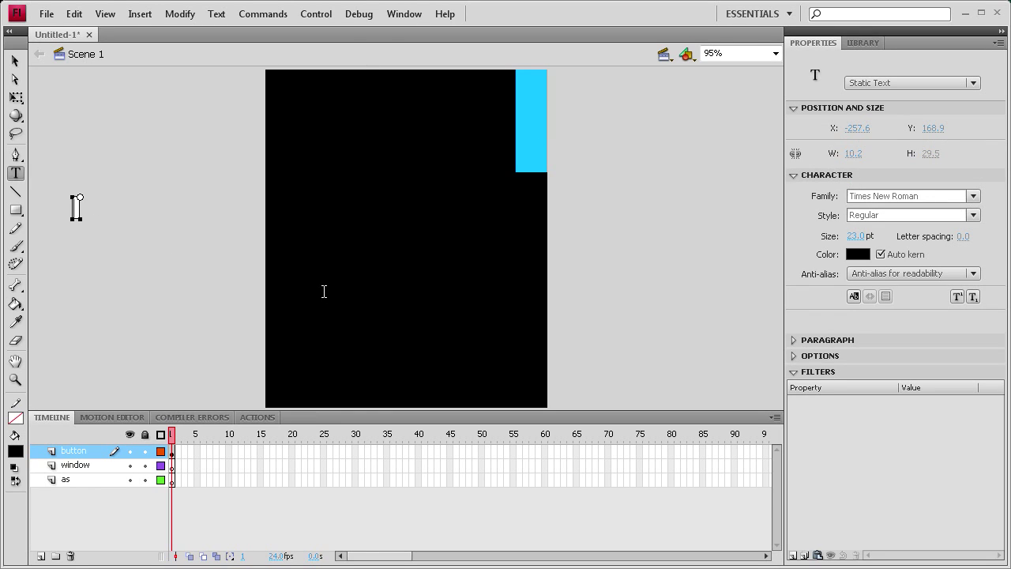
type("Information")
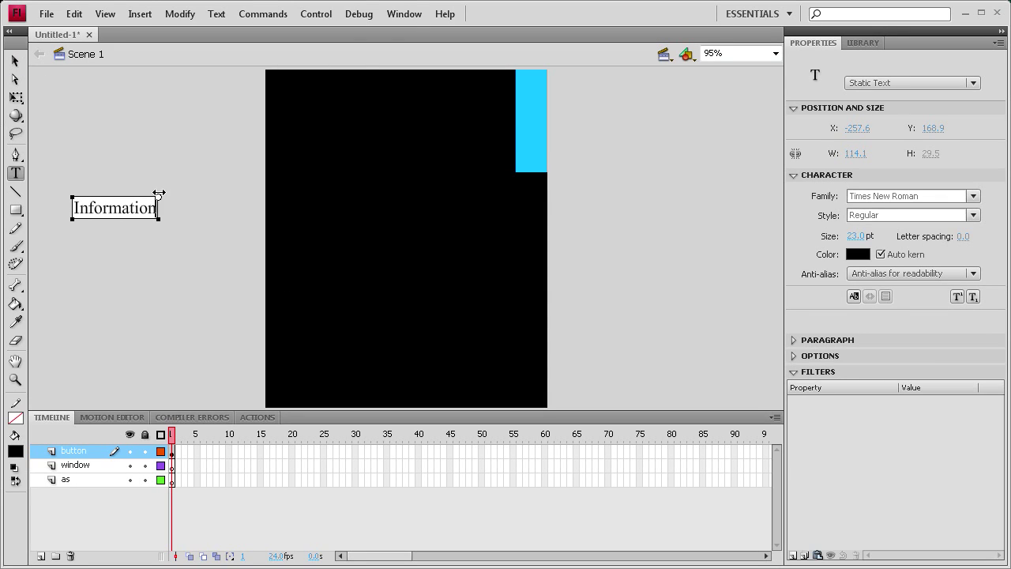
Rotate the Information text 90° and place it onto the cyan bar
left_click(16, 97)
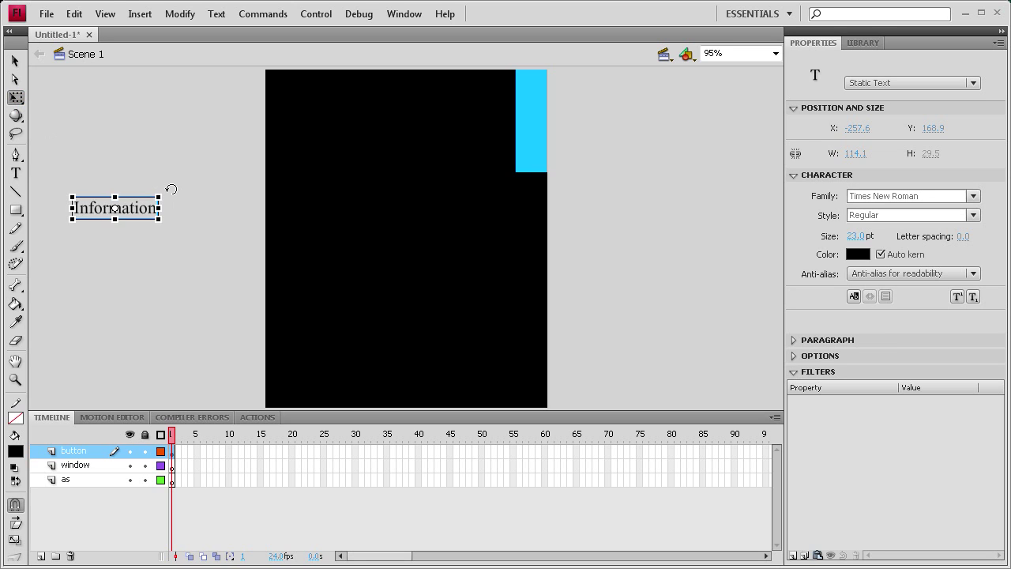
left_click_drag(169, 189, 144, 278)
left_click(15, 61)
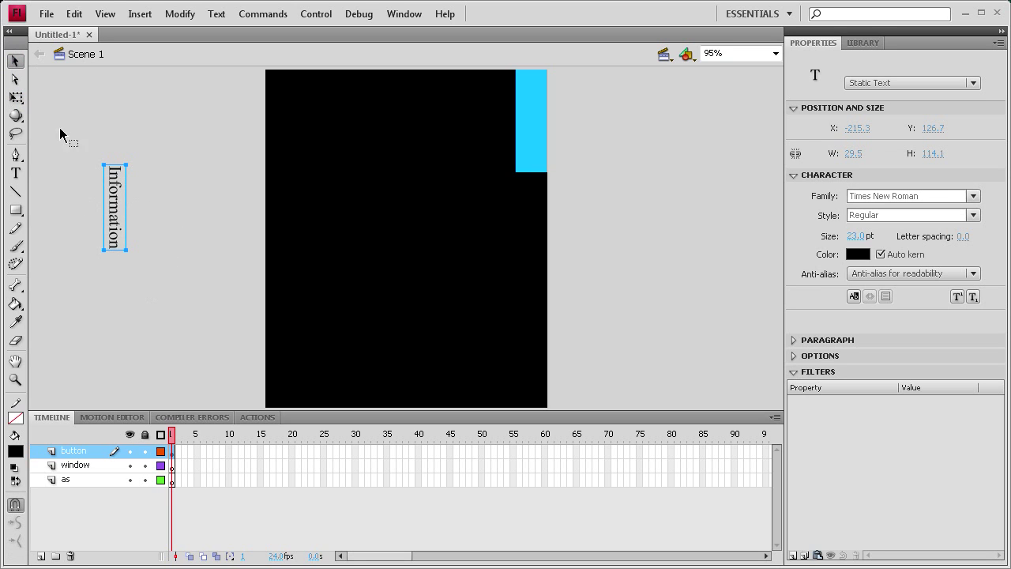
left_click_drag(121, 210, 530, 115)
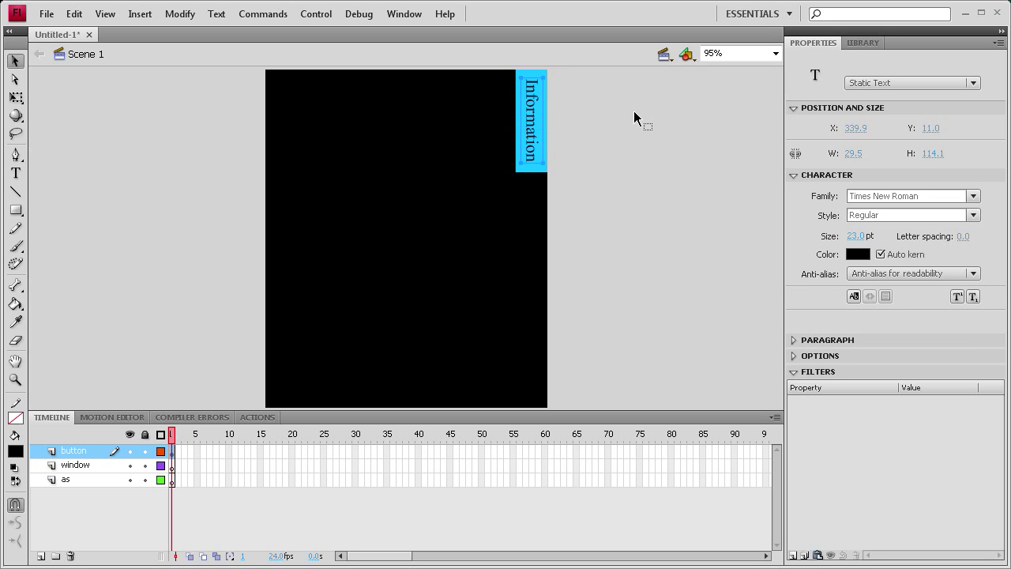
key("Down")
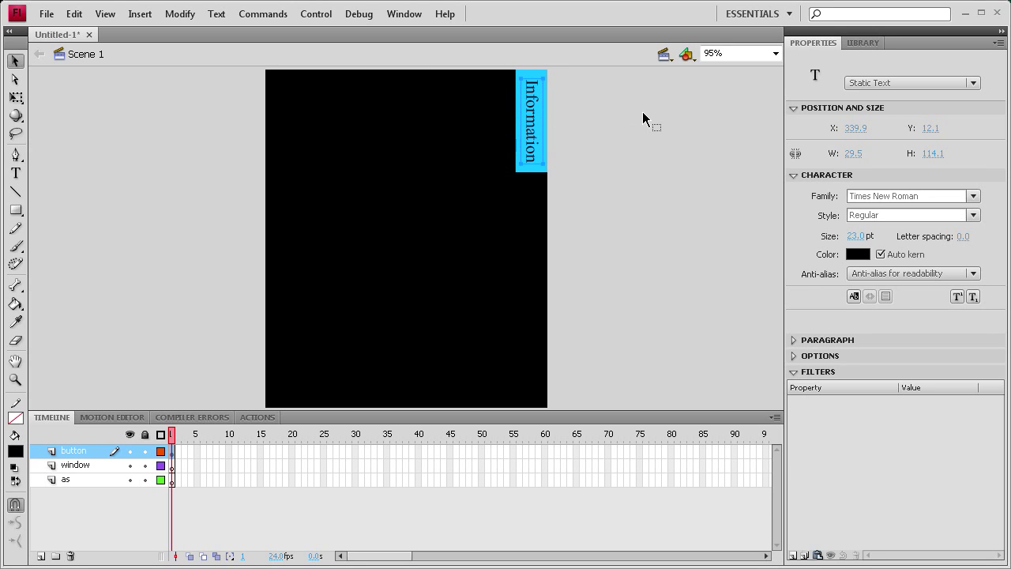
left_click(645, 113)
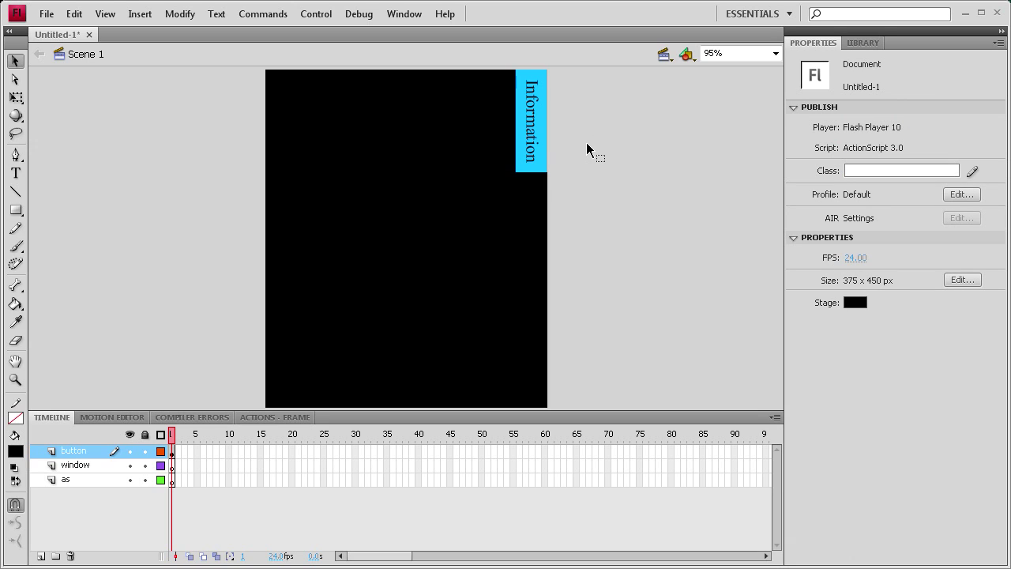
Convert the cyan bar and its text into a Button symbol named toggle_btn
left_click_drag(585, 212, 479, 49)
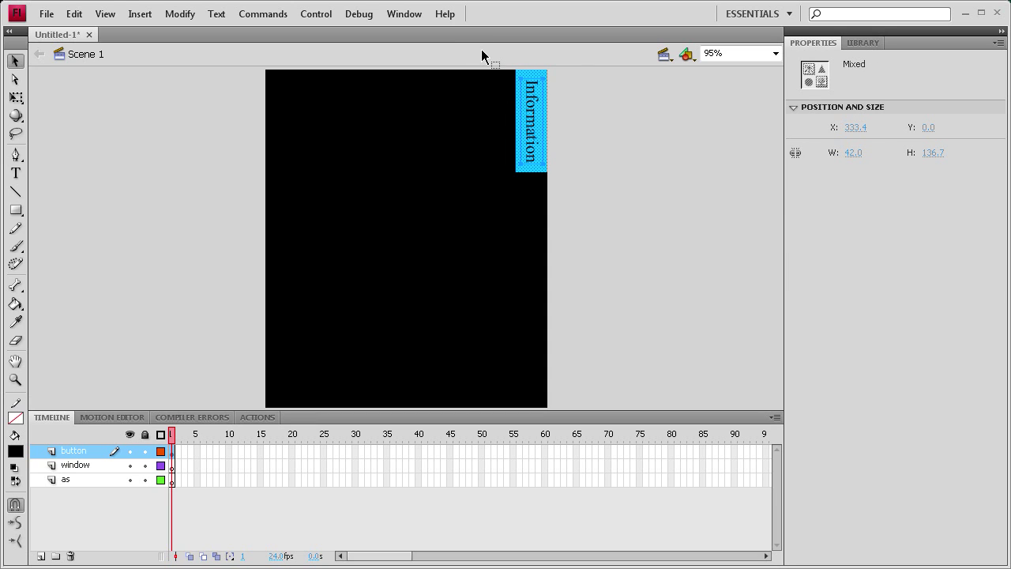
key("F8")
left_click(642, 257)
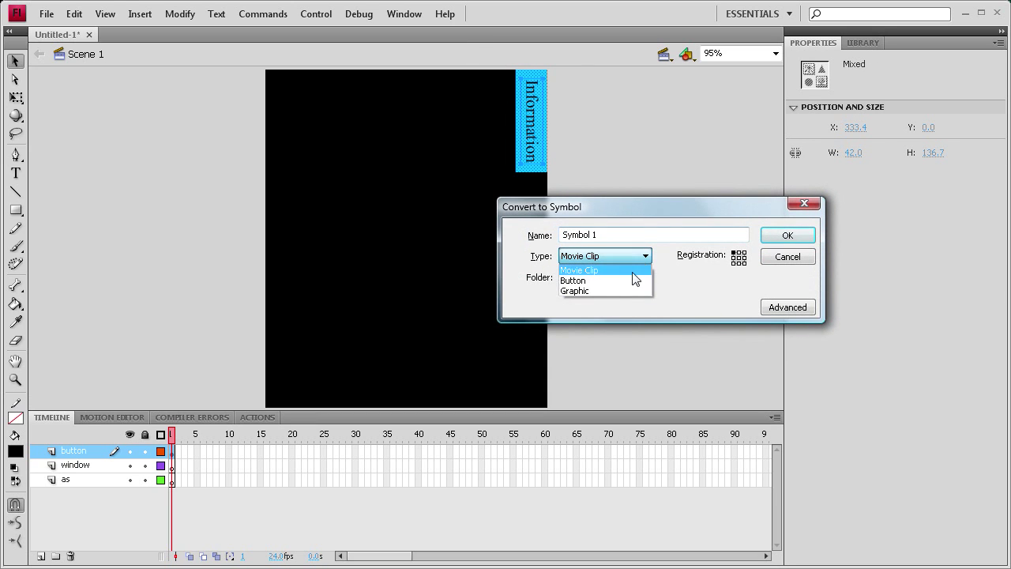
left_click(632, 281)
left_click_drag(614, 235, 470, 234)
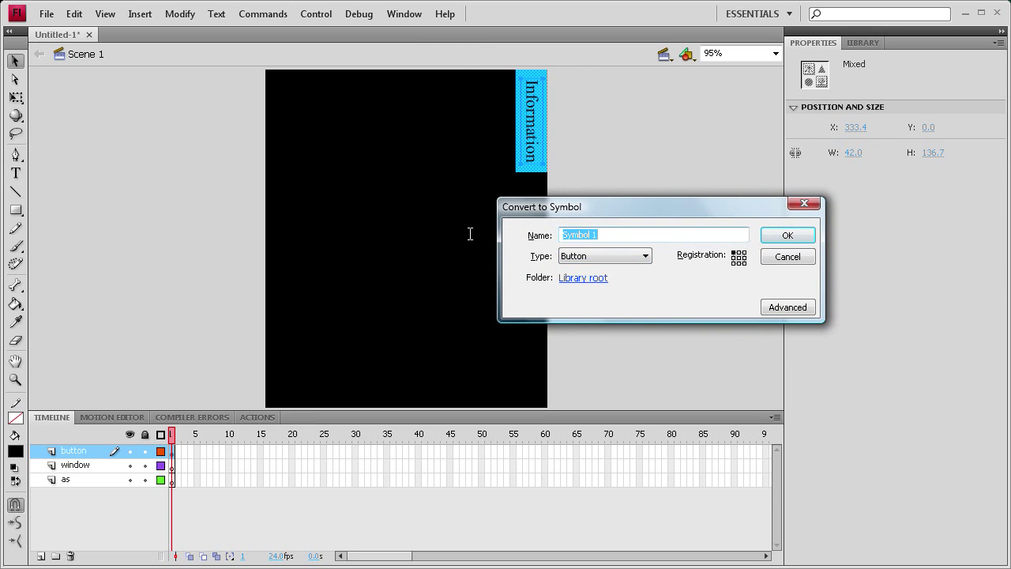
type("toggle_btn")
left_click(787, 236)
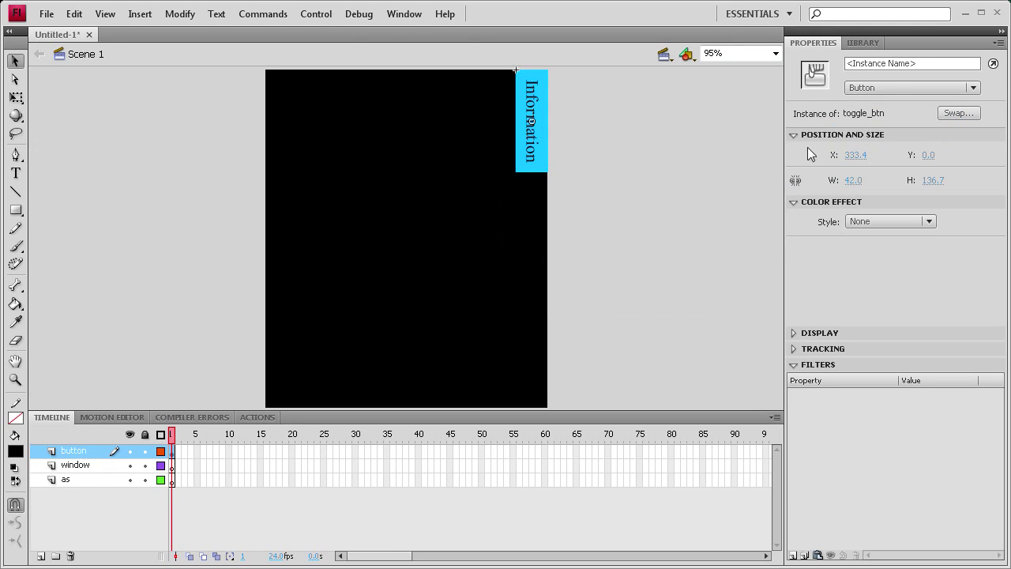
Give the button instance the name toggle_btn
left_click(884, 62)
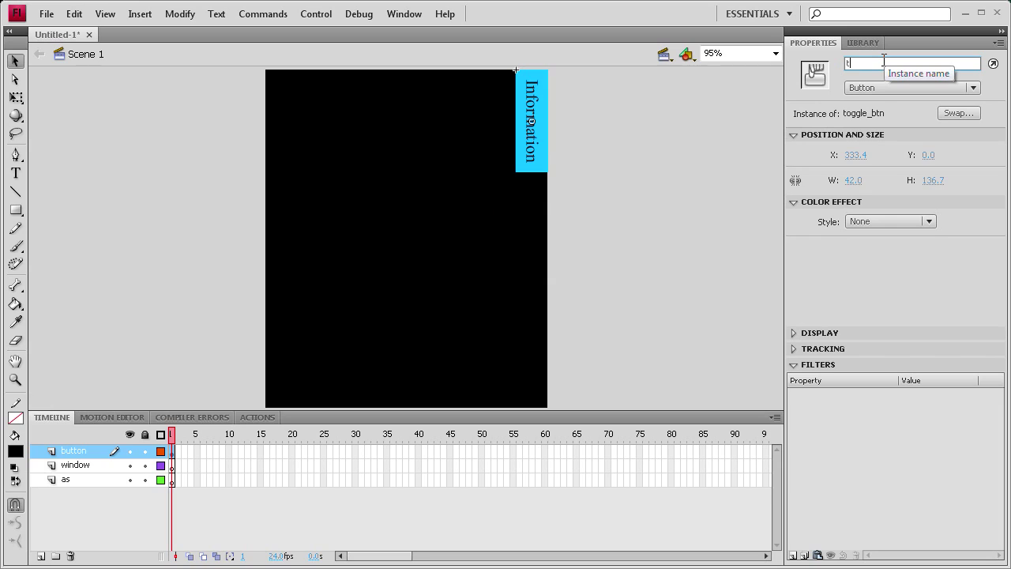
type("toggle_btn")
left_click(573, 157)
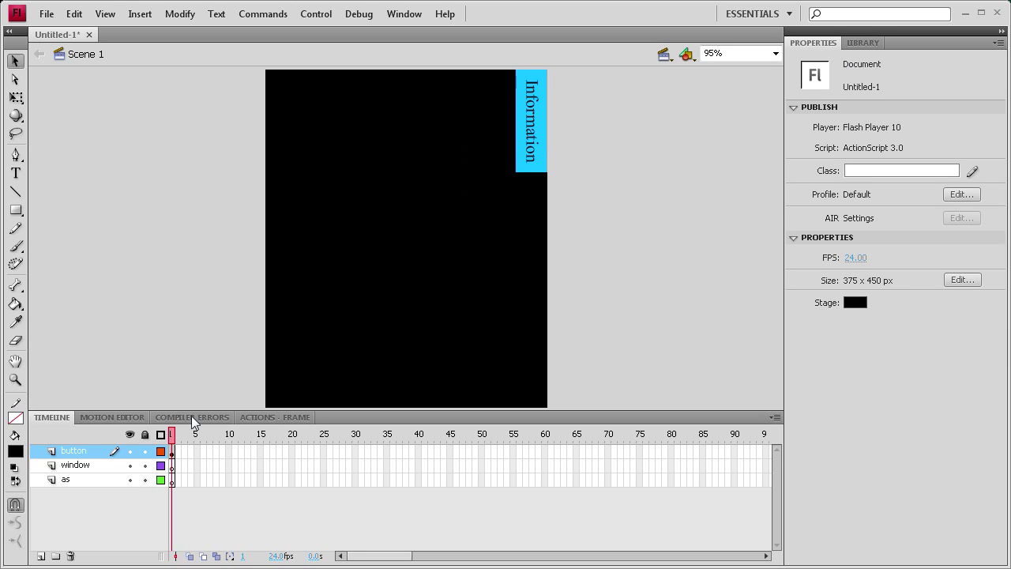
On the window layer, draw a grey rectangle from the Information tab to the stage's bottom-left
left_click(172, 466)
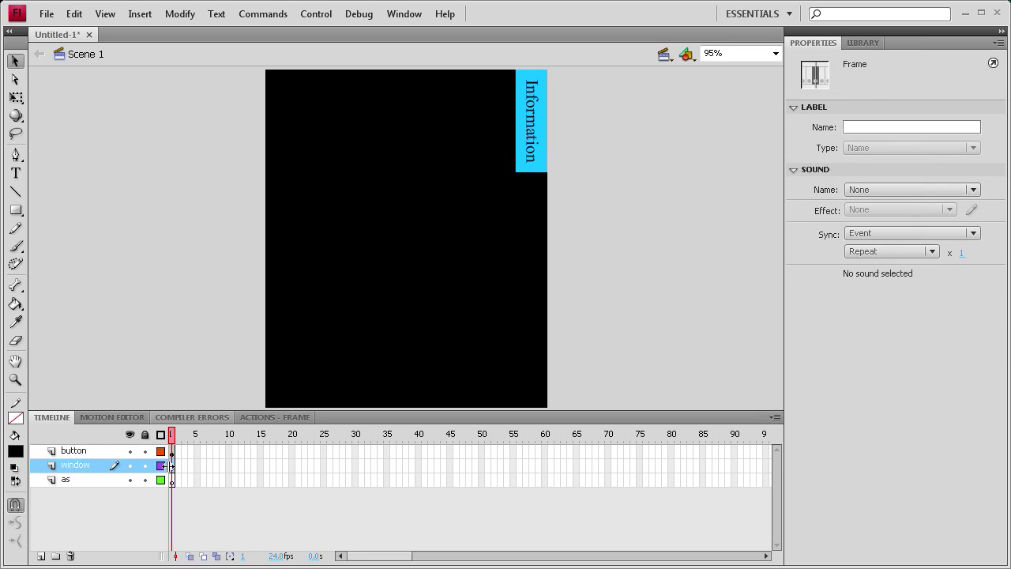
left_click(16, 210)
left_click(957, 127)
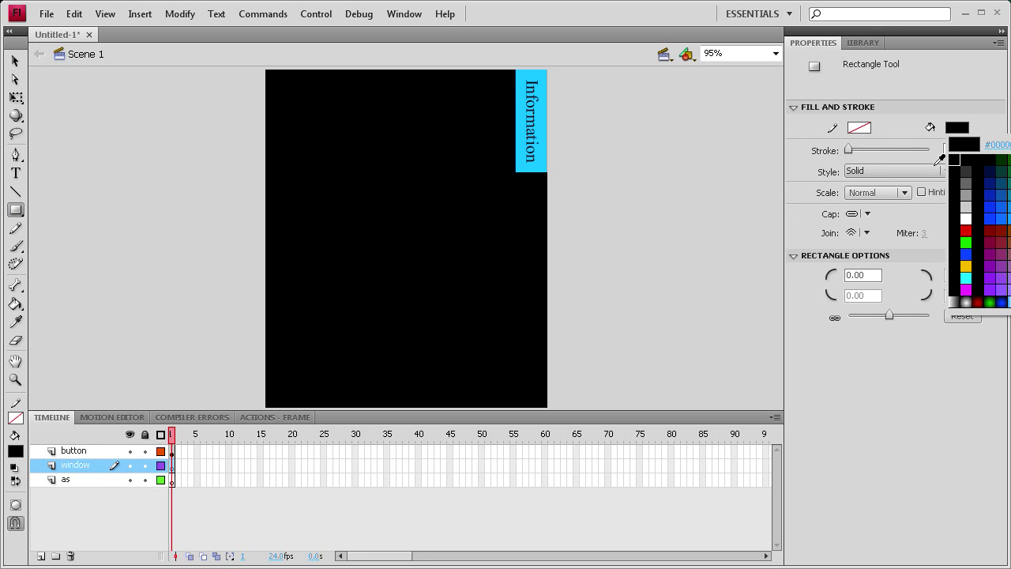
left_click(968, 195)
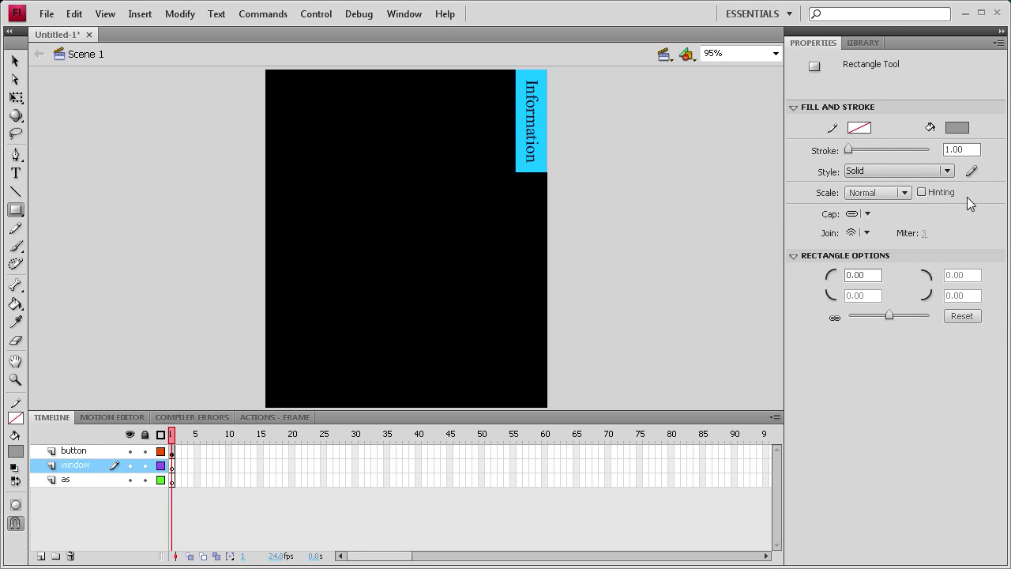
left_click(957, 127)
left_click(966, 208)
left_click_drag(515, 69, 264, 410)
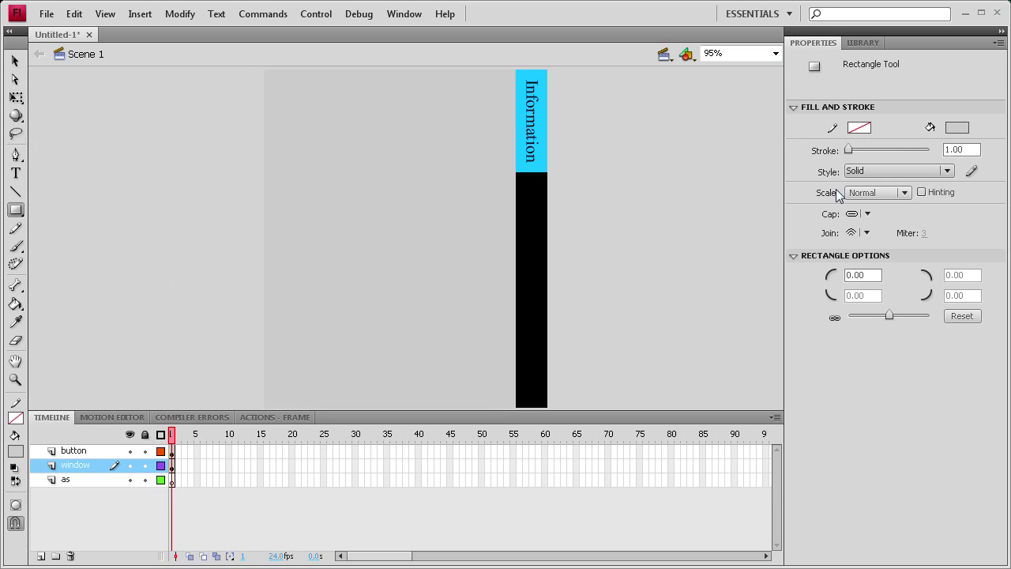
Change the rectangle's fill to a darker grey and reselect it
left_click(15, 61)
left_click(498, 213)
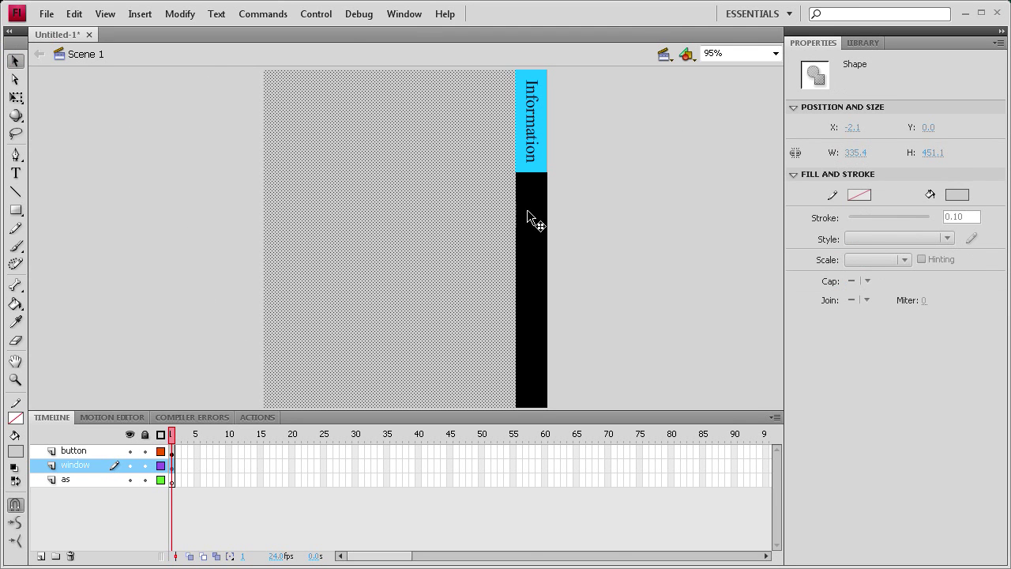
left_click(957, 195)
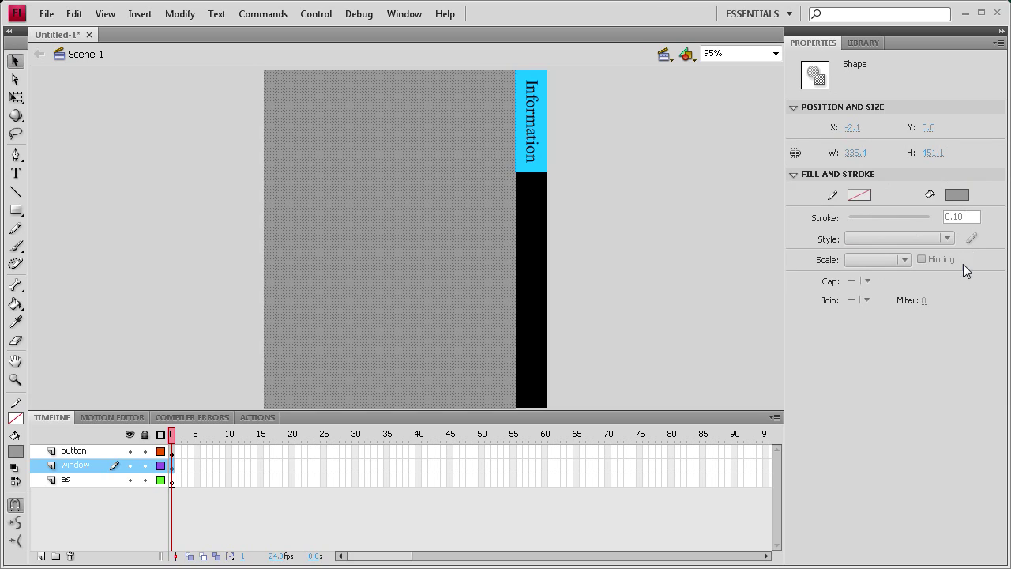
left_click(967, 258)
left_click(142, 188)
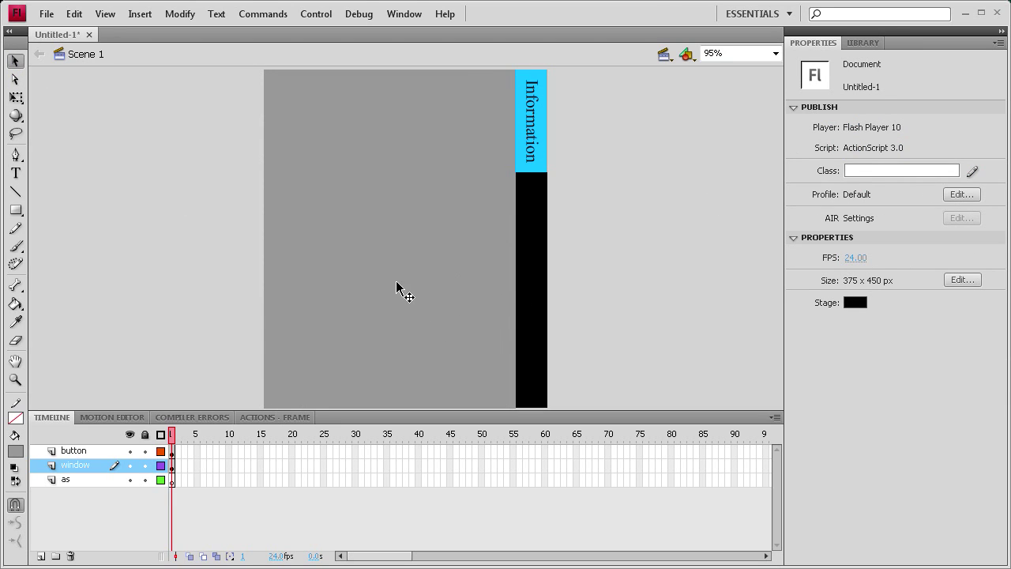
left_click(423, 198)
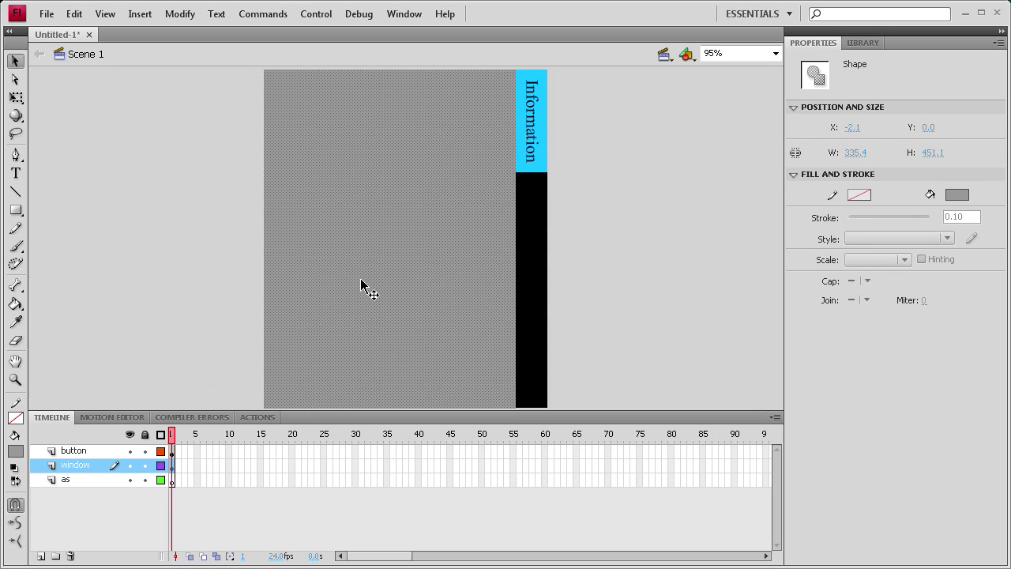
Convert the grey rectangle into a Movie Clip symbol named togglewindow
key("F8")
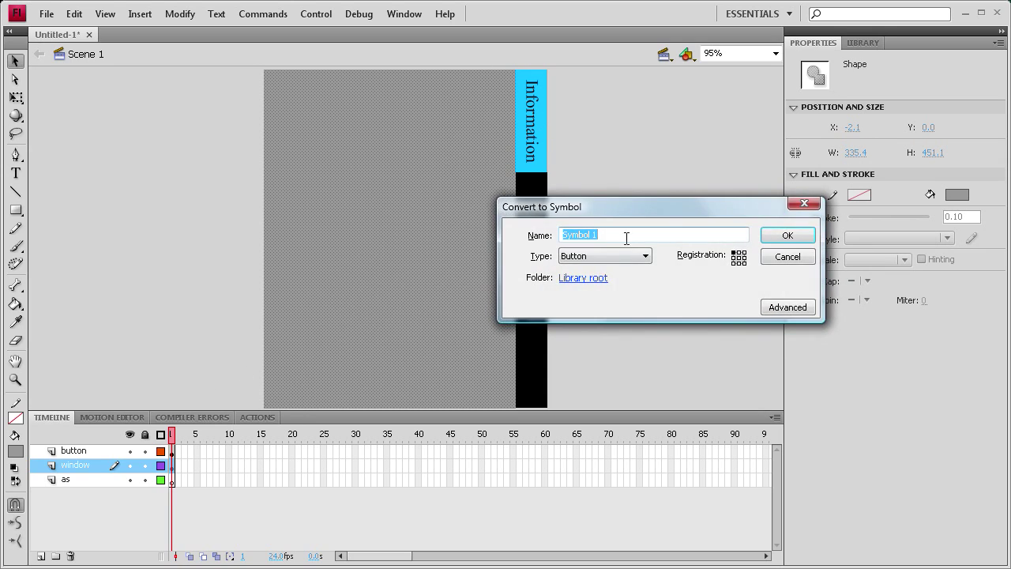
left_click(646, 256)
left_click(619, 270)
left_click_drag(617, 234, 515, 230)
type("togg")
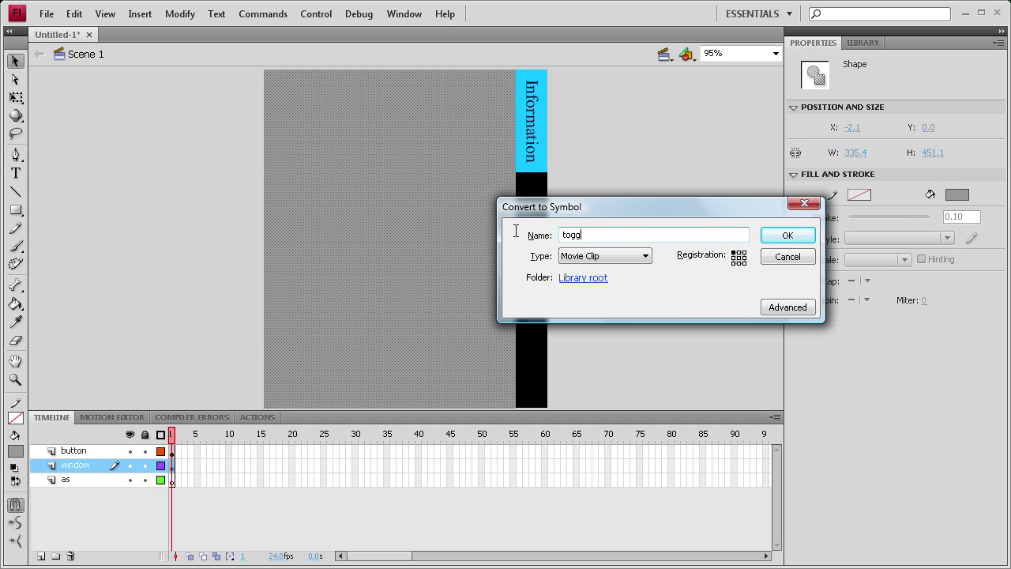
type("lewindow")
left_click(790, 241)
Name the movie clip instance togglewindow
left_click(871, 64)
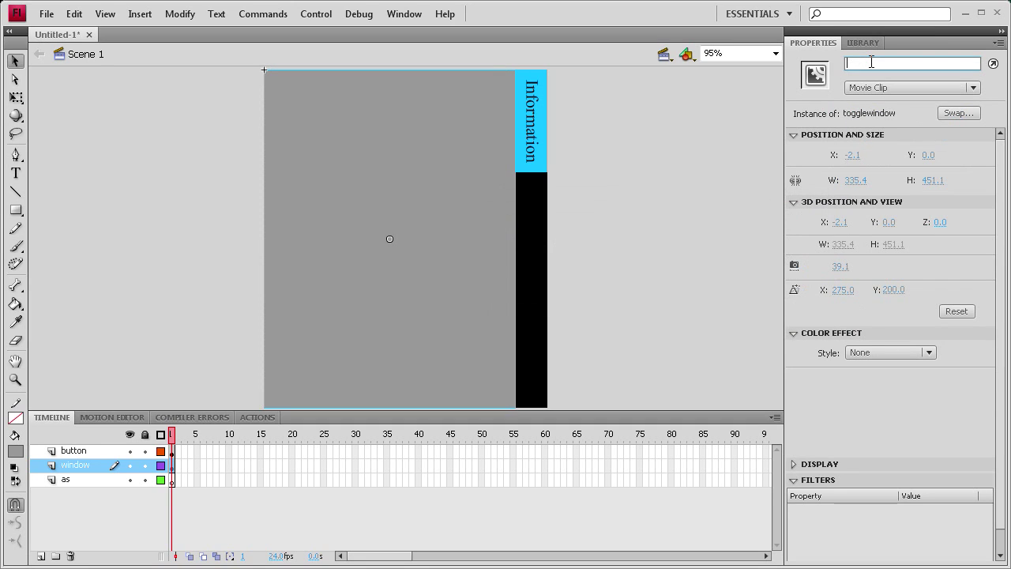
type("to")
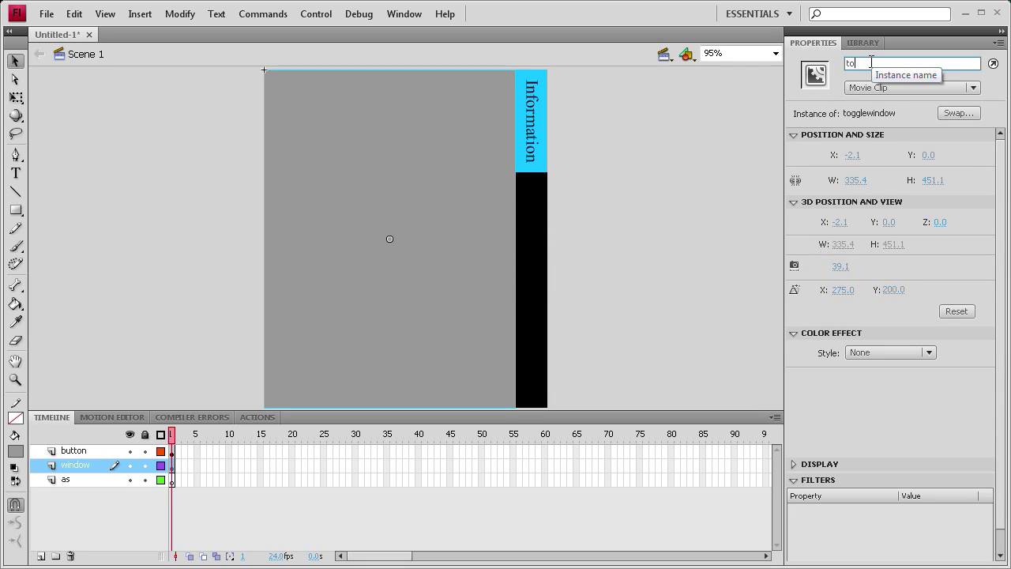
type("gglewindow")
left_click(651, 158)
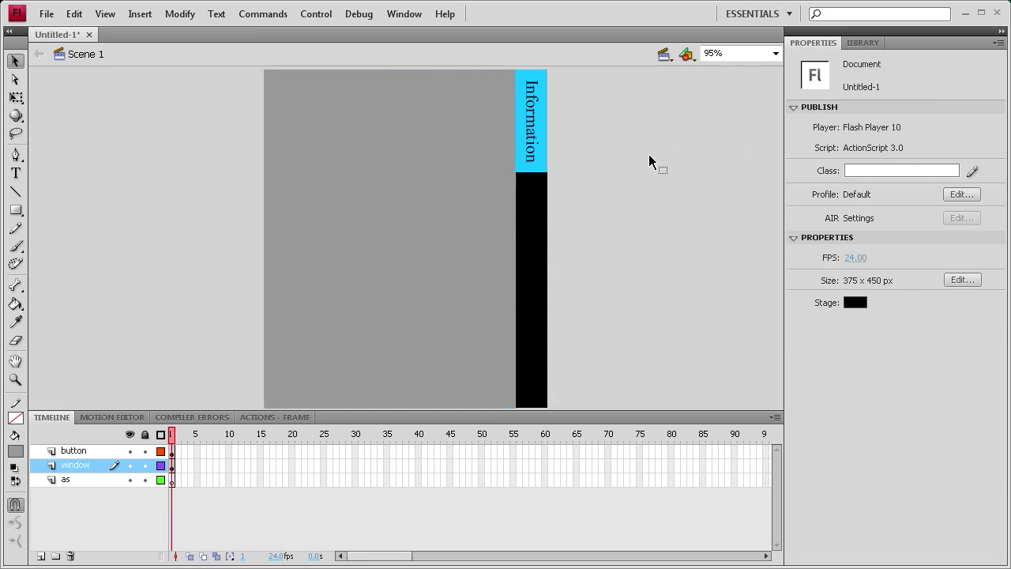
Inside the togglewindow clip, name the layers animation, as and content from bottom to top
left_click(400, 189)
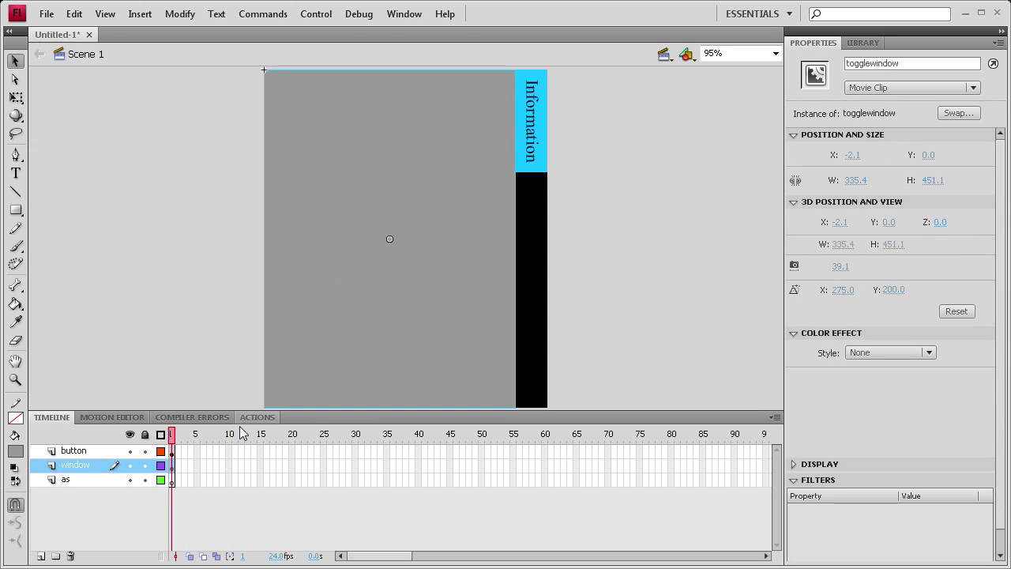
double_click(430, 218)
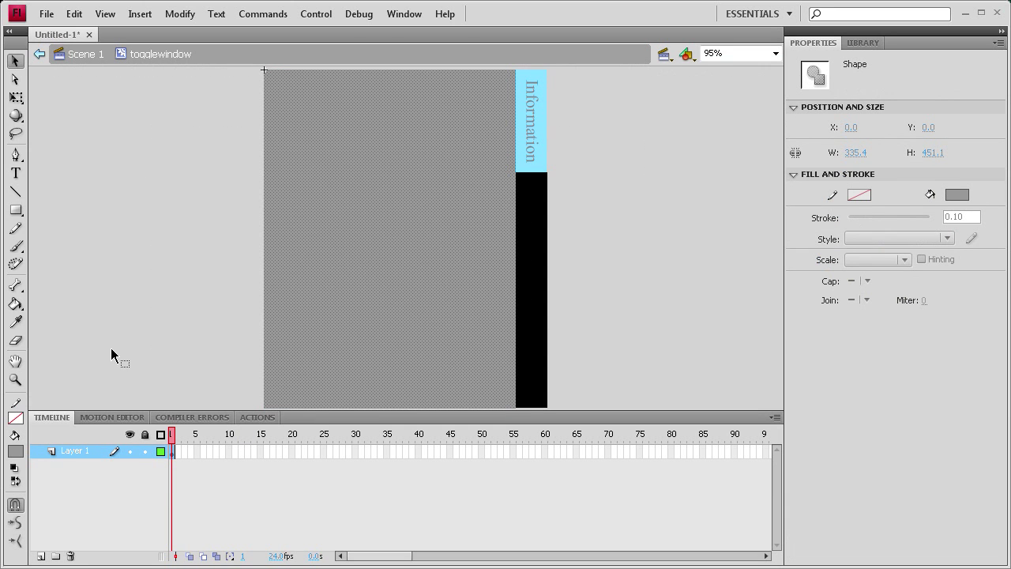
double_click(62, 452)
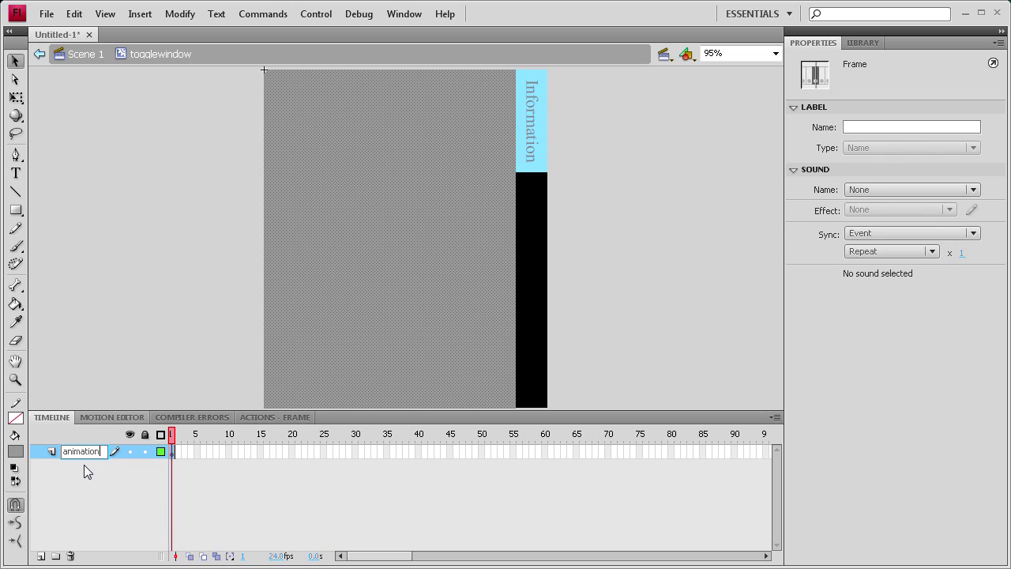
left_click(41, 556)
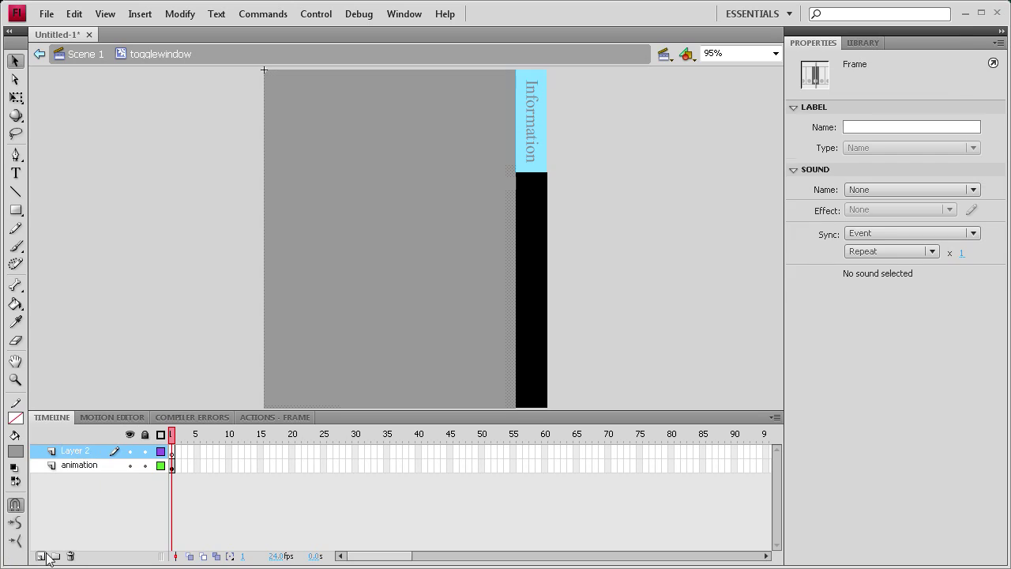
double_click(79, 452)
type("as")
left_click(82, 493)
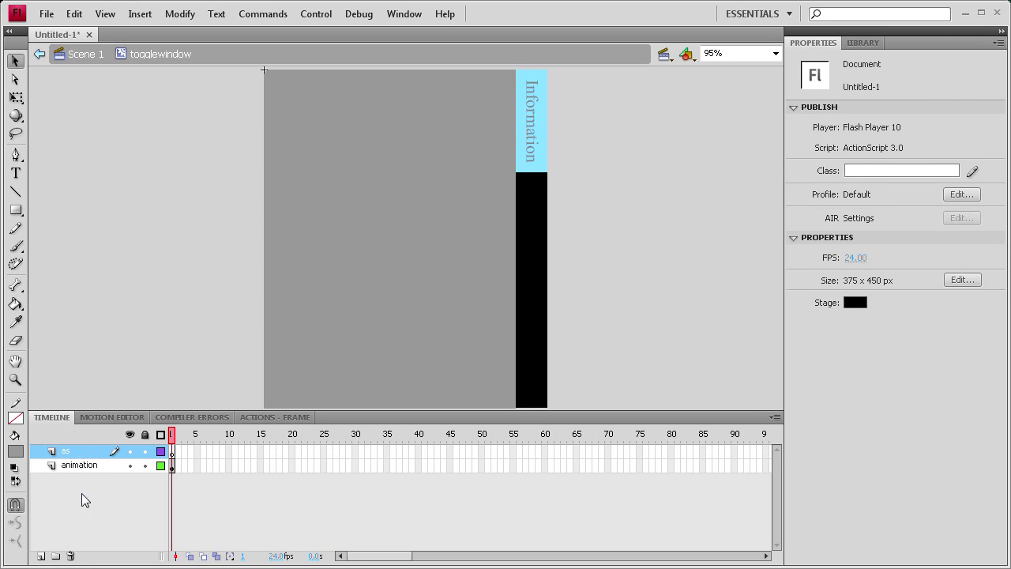
left_click(41, 557)
double_click(77, 452)
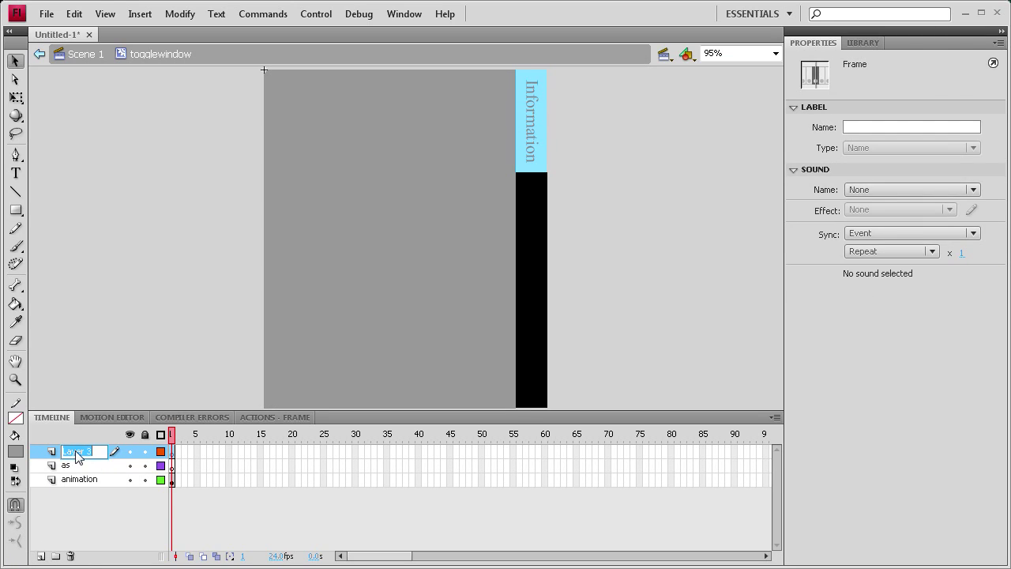
type("content")
Copy frame 1 of the animation layer and paste it as a keyframe at frame 12
left_click(186, 225)
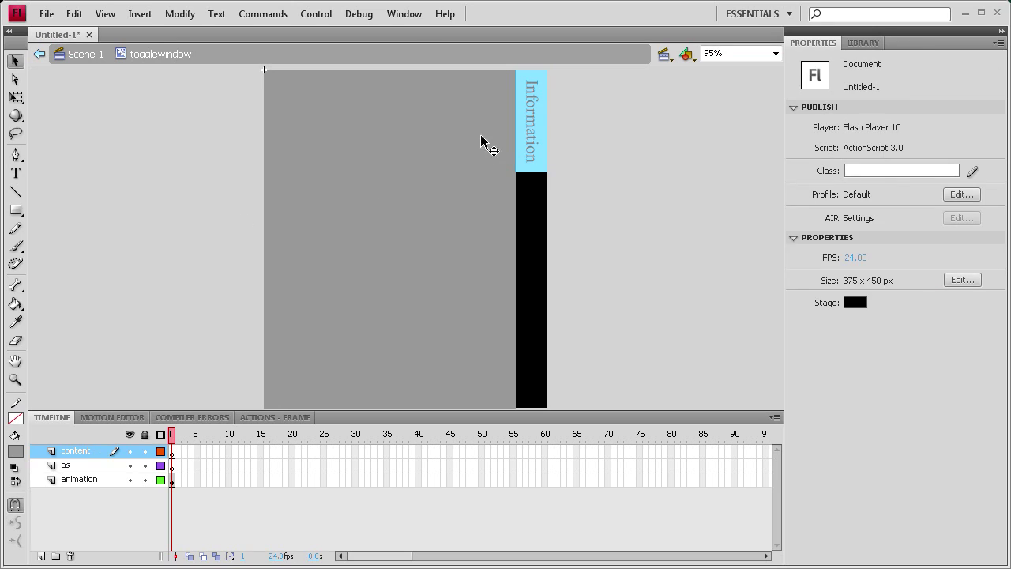
left_click(419, 170)
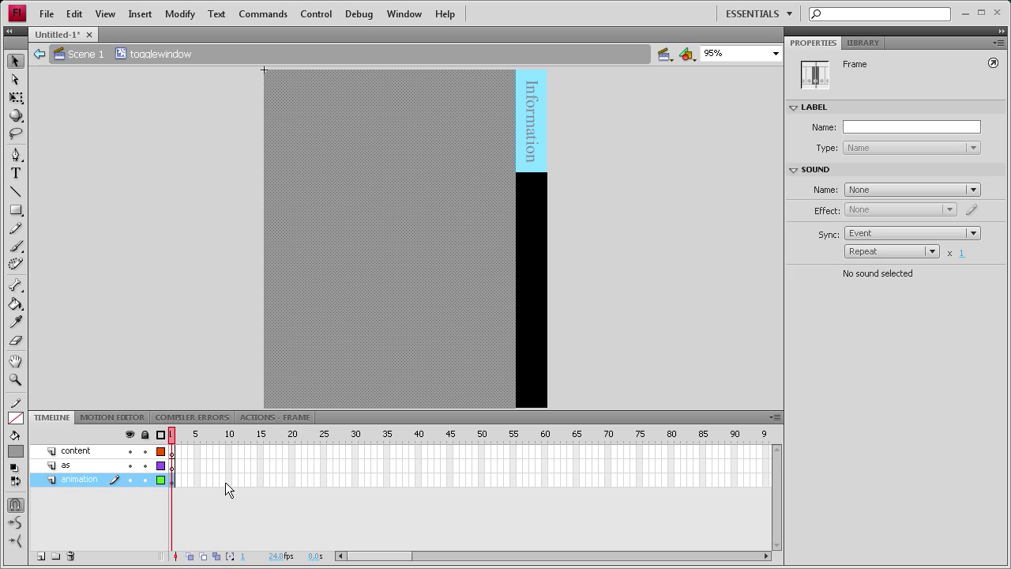
right_click(172, 480)
left_click(219, 276)
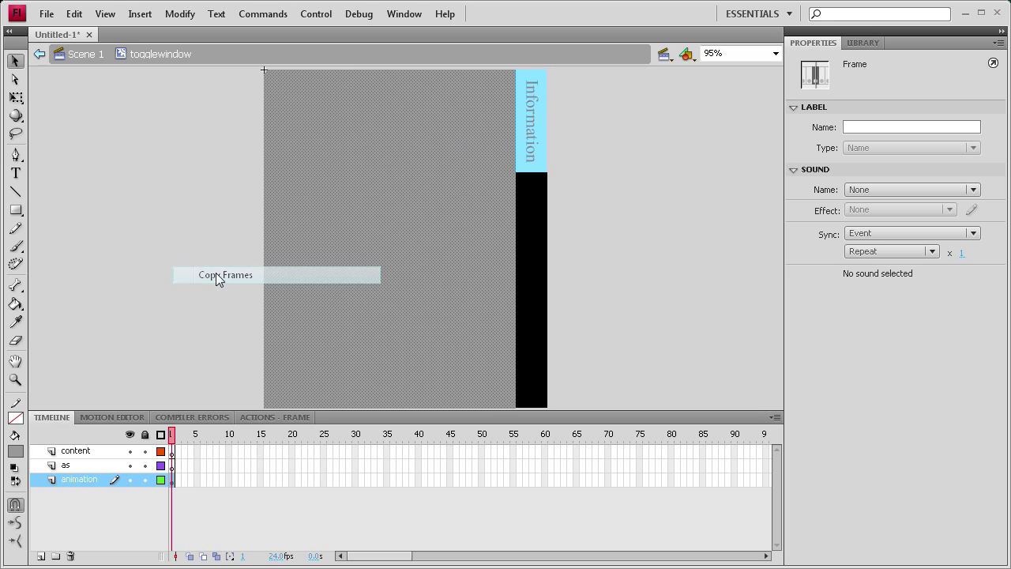
left_click(242, 479)
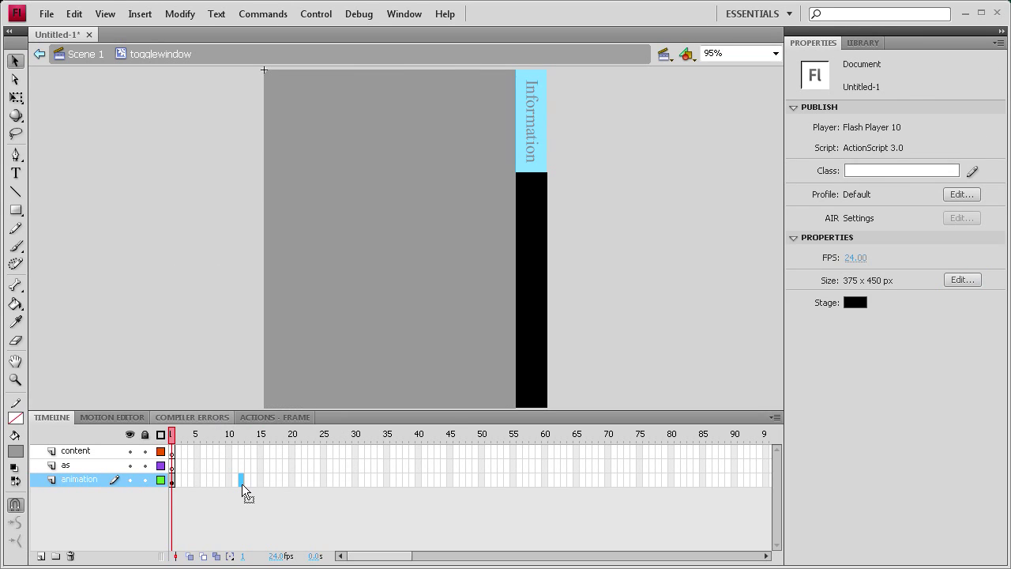
right_click(242, 484)
left_click(294, 295)
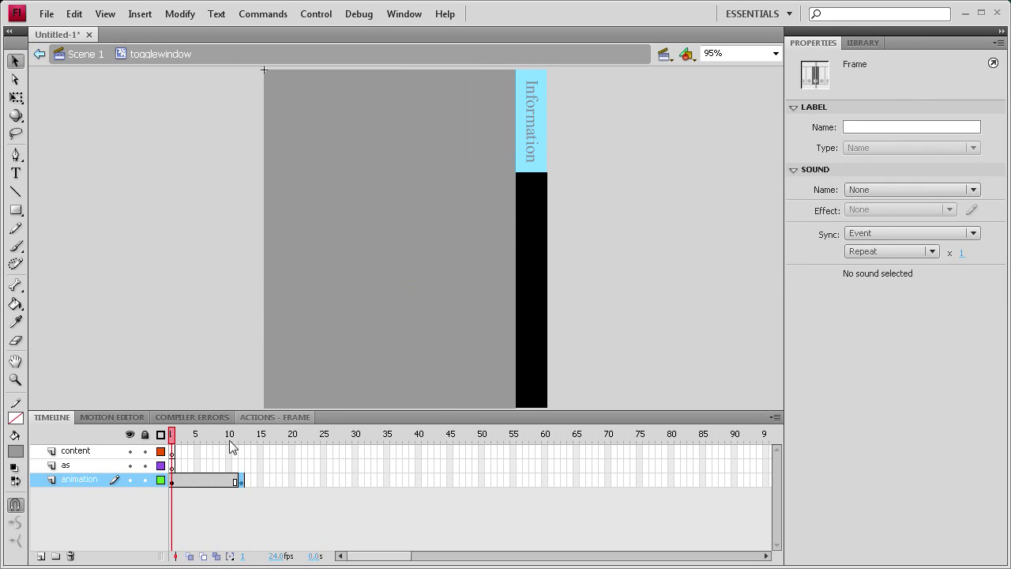
Create a classic tween across frames 1–12 and return to its first keyframe
right_click(183, 480)
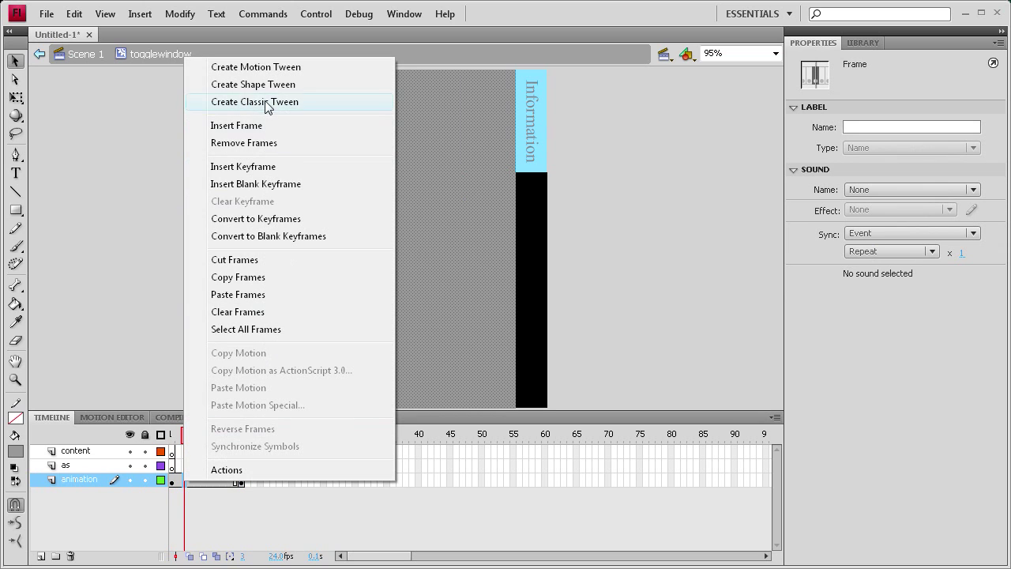
left_click(265, 101)
left_click(172, 480)
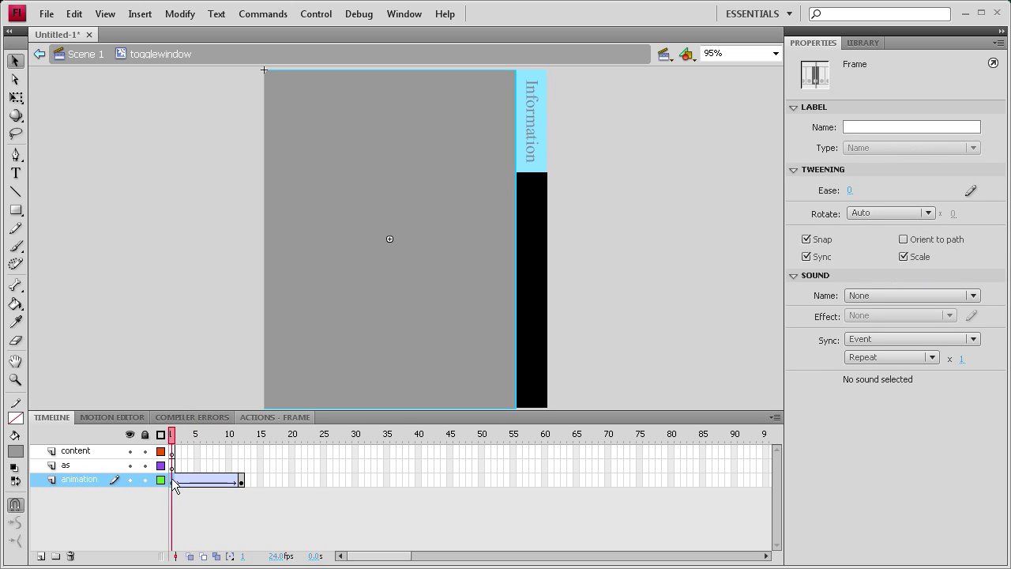
right_click(221, 482)
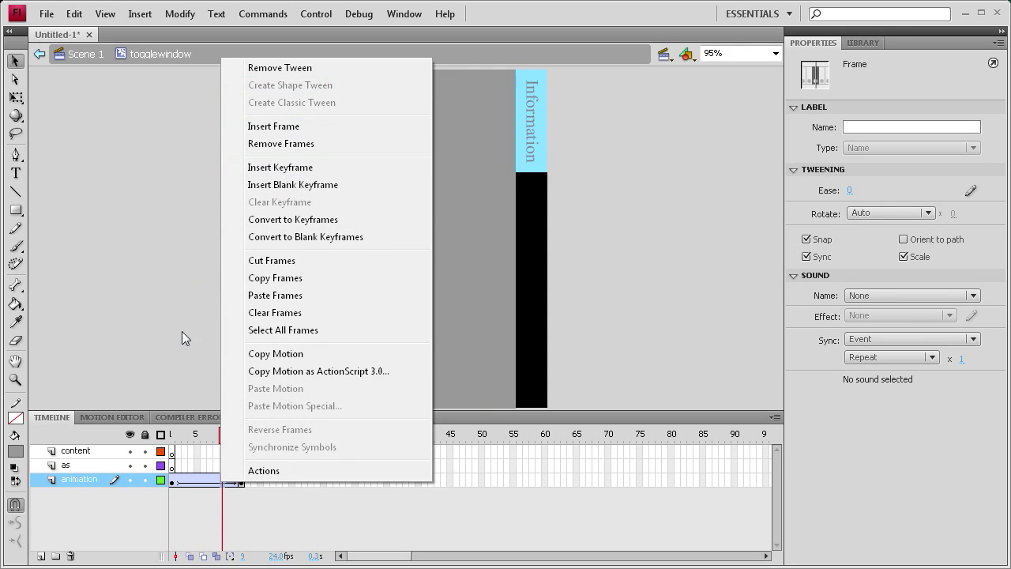
left_click(192, 483)
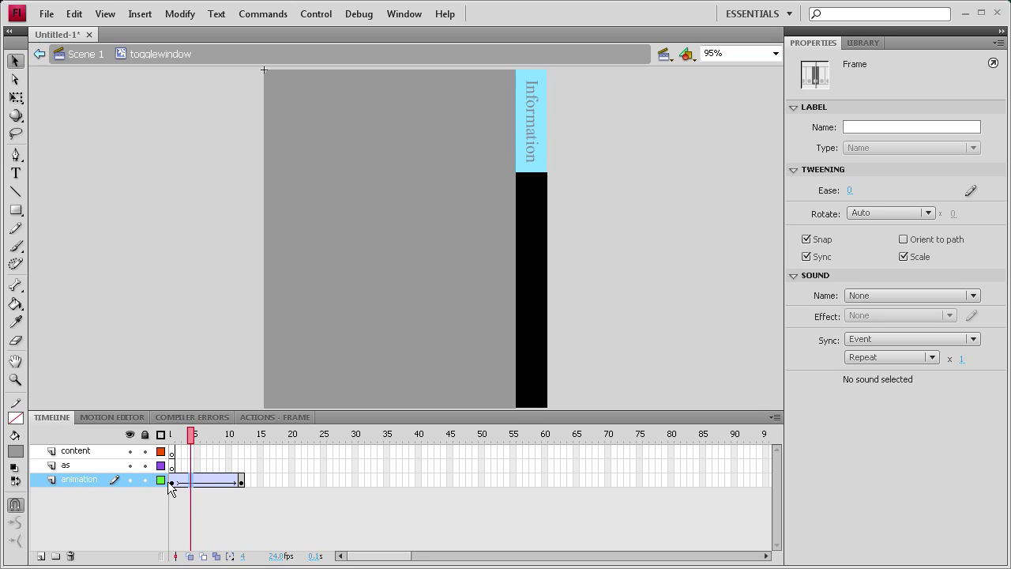
left_click(171, 481)
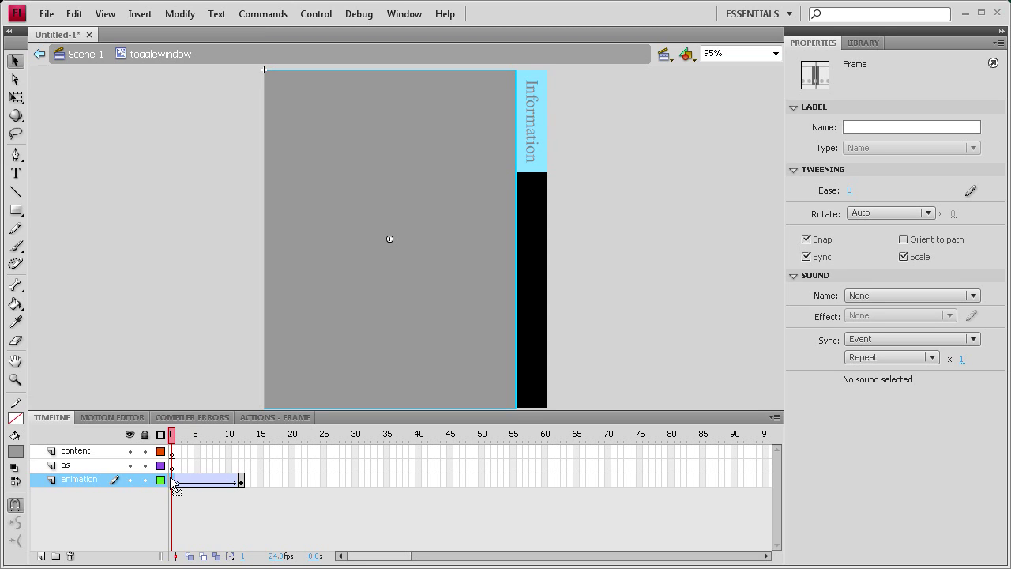
left_click(16, 98)
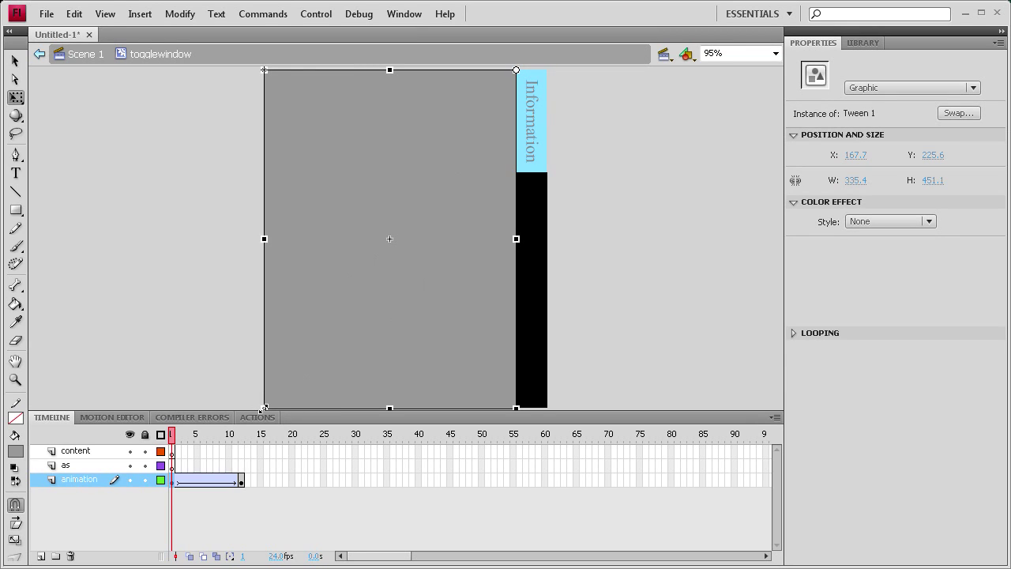
At frame 1, squash the window into a narrow strip beside Information and make it transparent with Alpha
left_click_drag(263, 409, 511, 170)
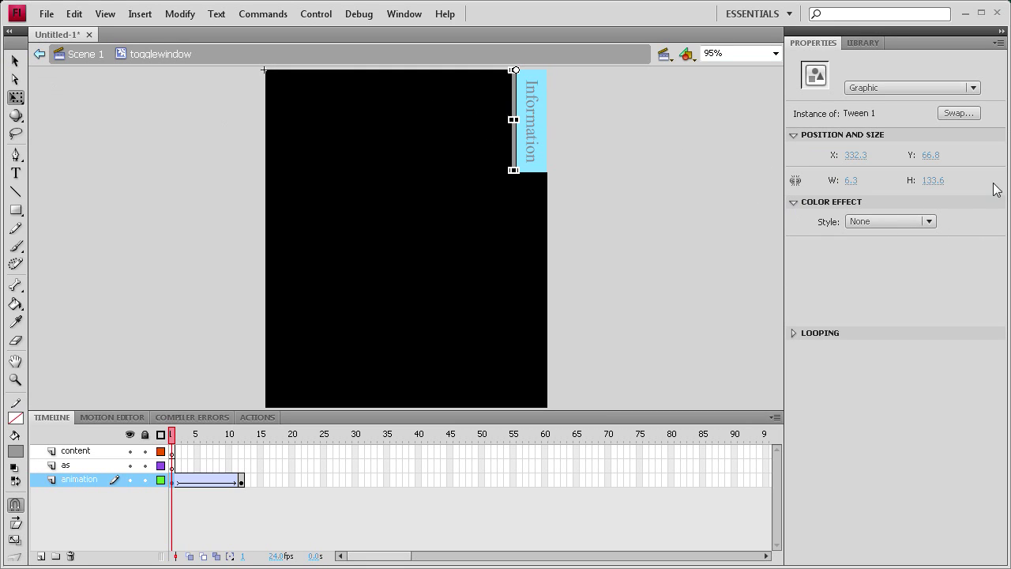
left_click(932, 221)
left_click(892, 309)
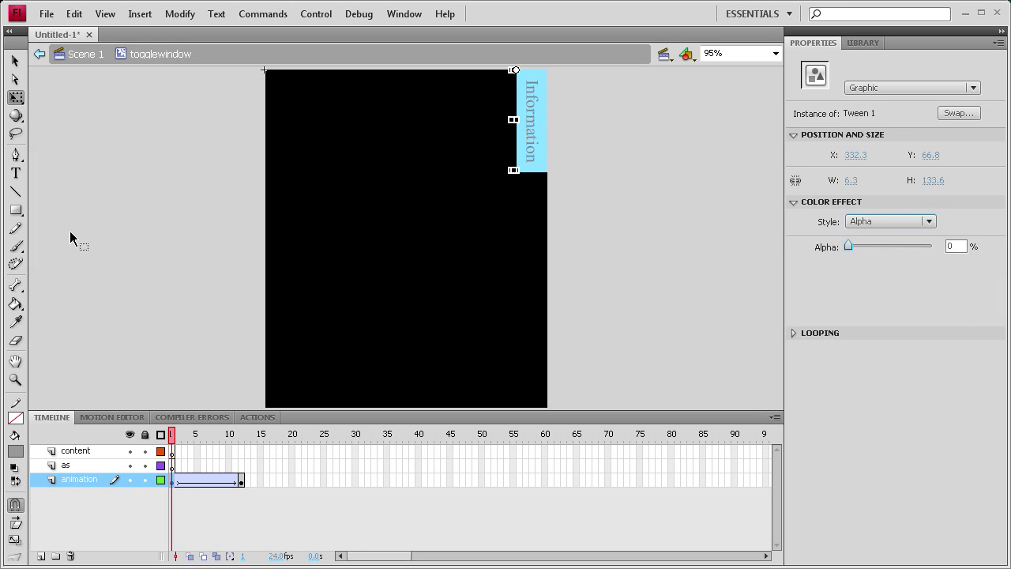
Preview the tween growing to full size at frame 12
left_click(242, 480)
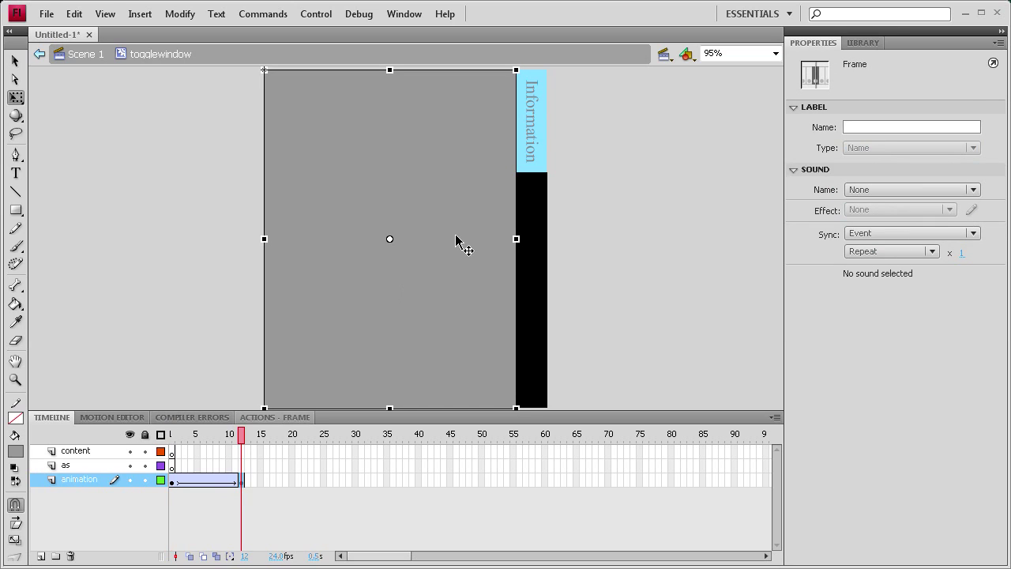
left_click(16, 97)
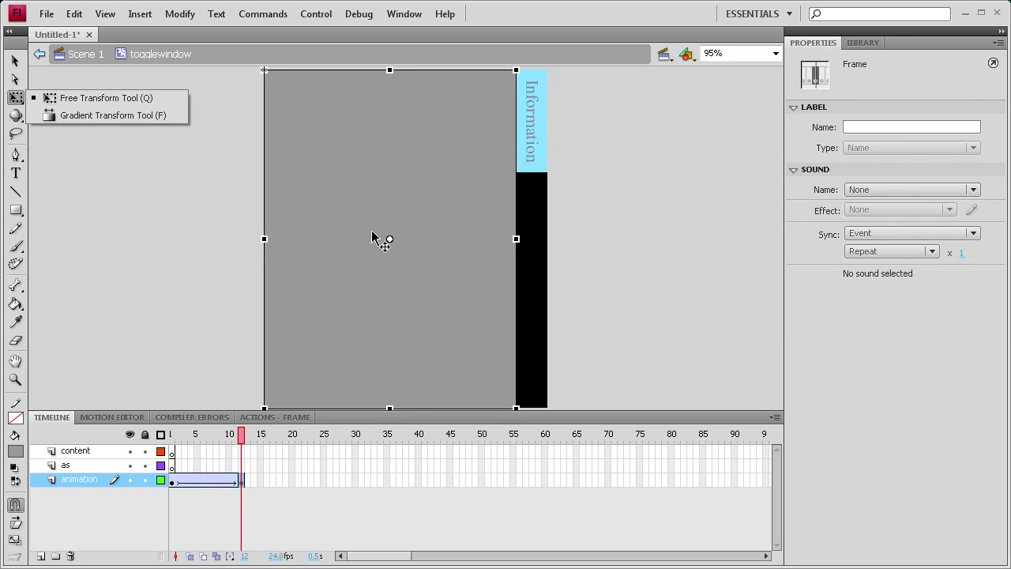
left_click(388, 240)
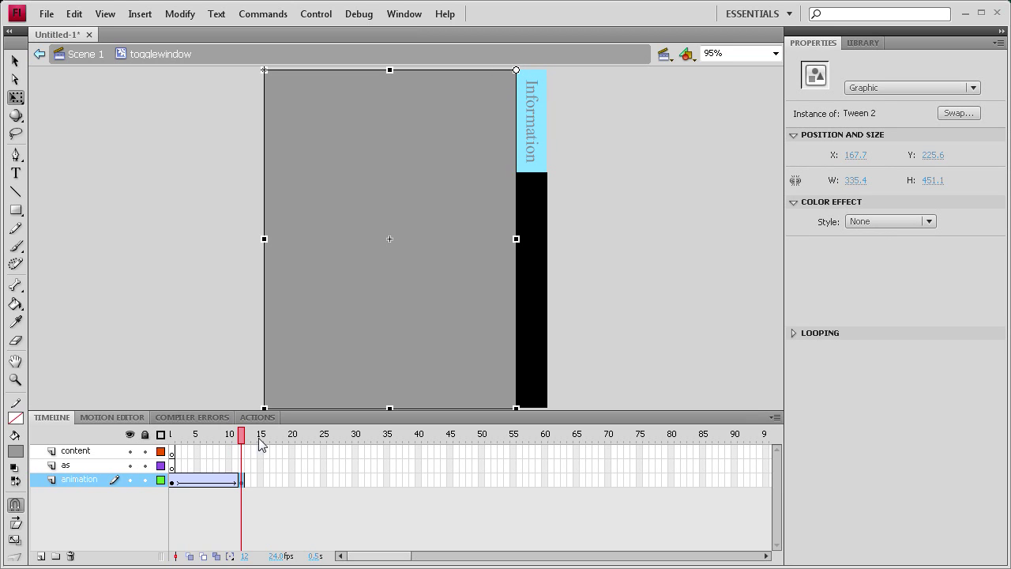
mouse_move(243, 439)
left_mouse_down()
mouse_move(170, 447)
mouse_move(235, 449)
mouse_move(242, 454)
mouse_move(194, 456)
mouse_move(234, 458)
mouse_move(243, 454)
mouse_move(198, 455)
mouse_move(240, 449)
left_mouse_up()
left_click(242, 481)
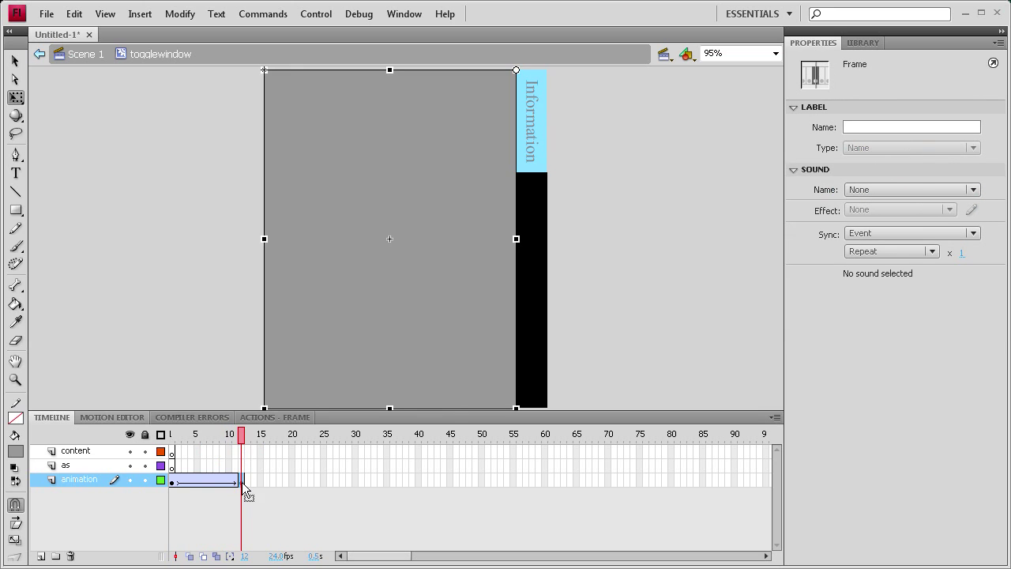
right_click(242, 482)
Copy keyframe 12 to frame 24 and add a classic tween between them
left_click(285, 316)
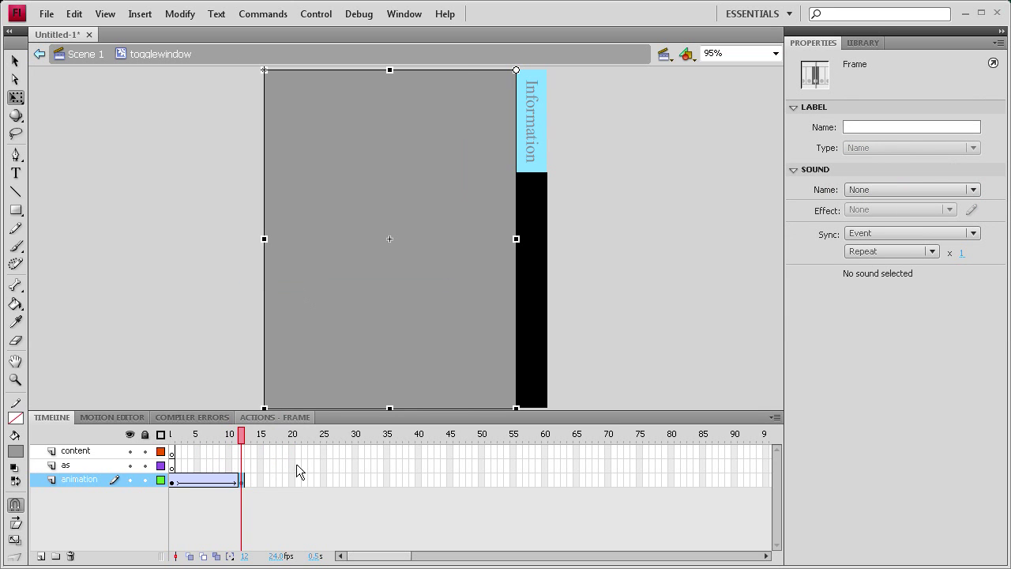
right_click(317, 479)
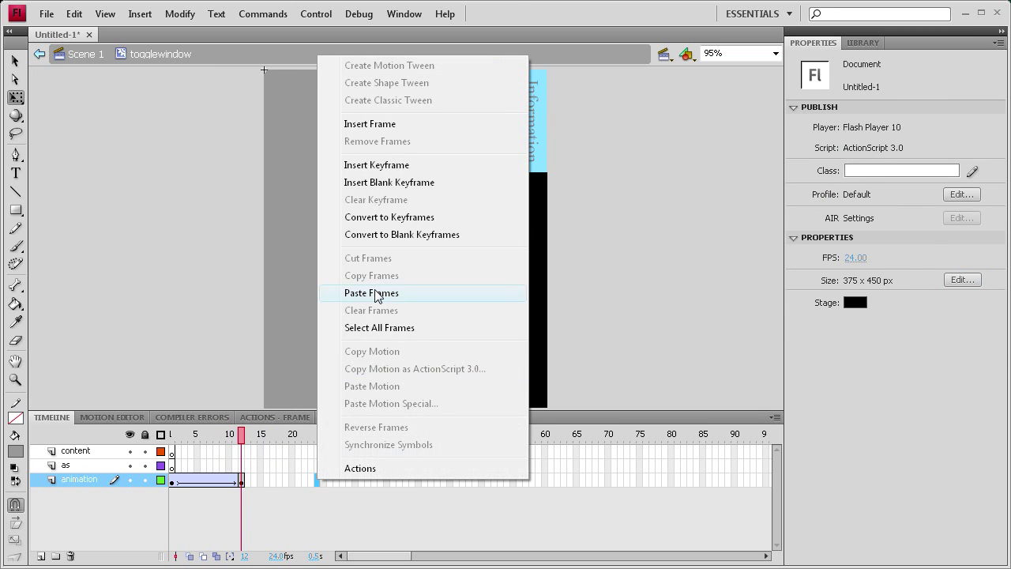
left_click(371, 293)
left_click(319, 481)
right_click(292, 481)
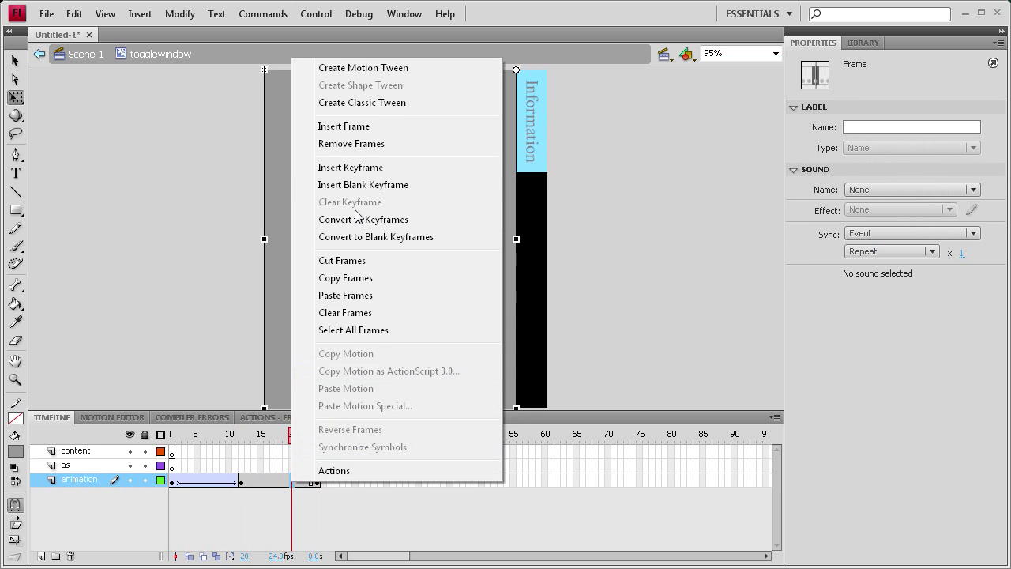
left_click(364, 103)
left_click(319, 480)
At frame 24, shrink the window into a strip beside Information with Alpha 0%, then preview
left_click(343, 247)
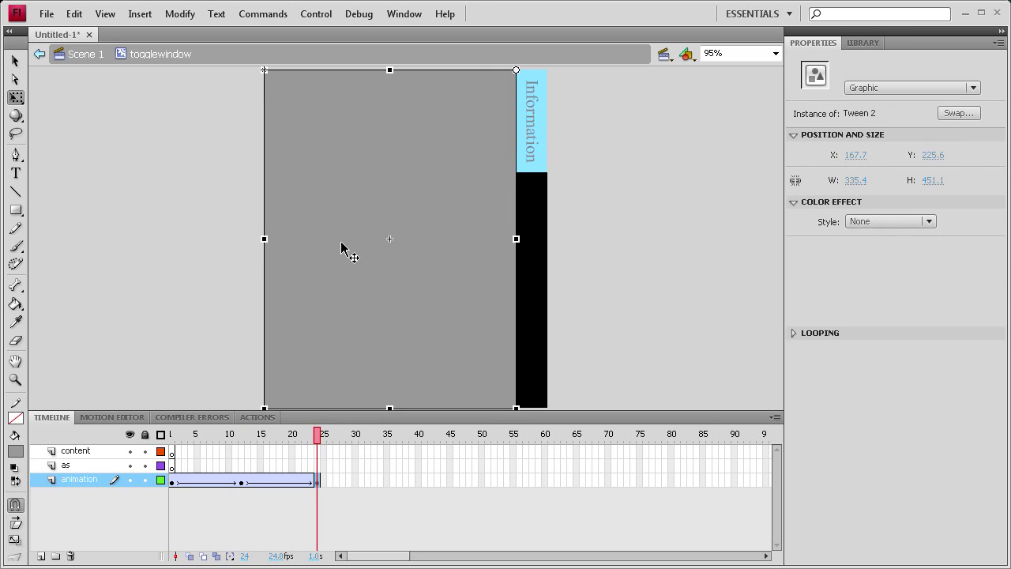
left_click_drag(264, 407, 514, 174)
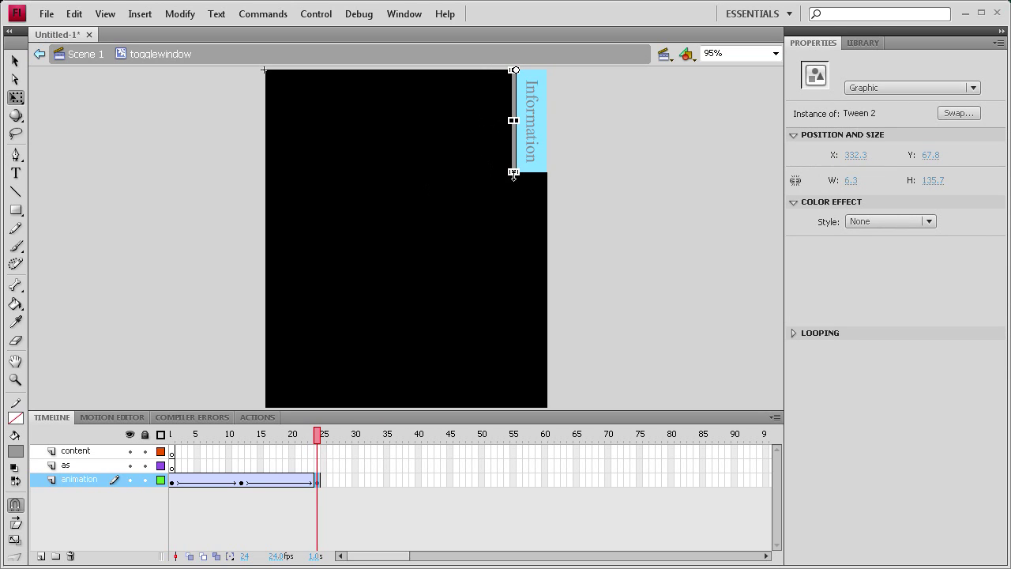
left_click(930, 221)
left_click(831, 308)
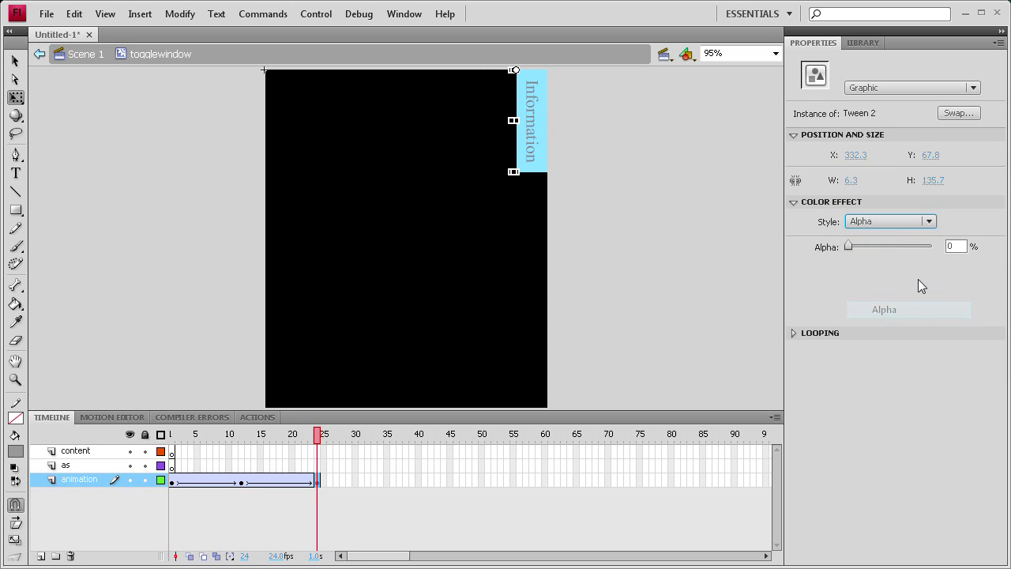
left_click(173, 254)
mouse_move(321, 440)
left_mouse_down()
mouse_move(188, 449)
mouse_move(322, 459)
left_mouse_up()
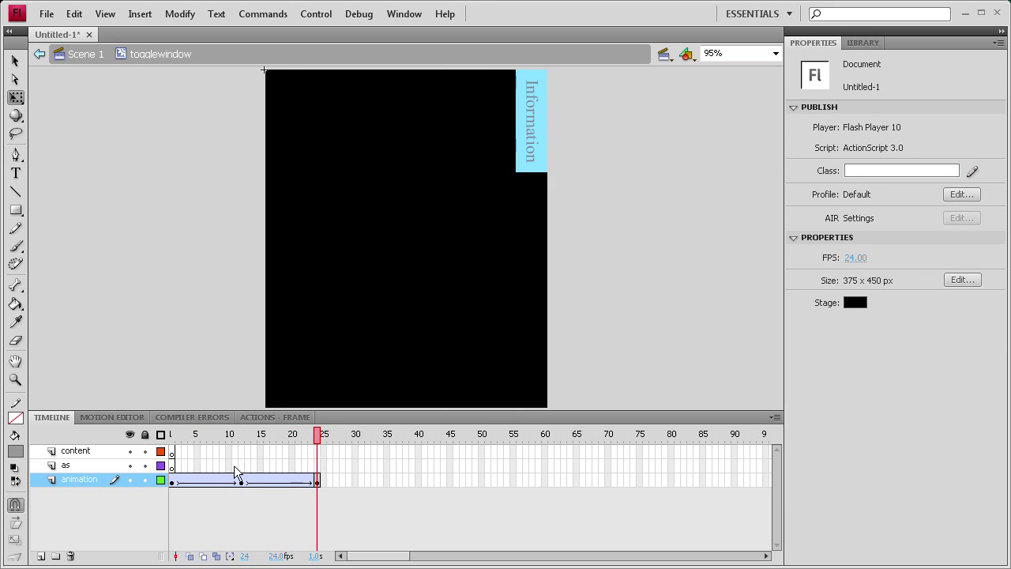
left_click(172, 466)
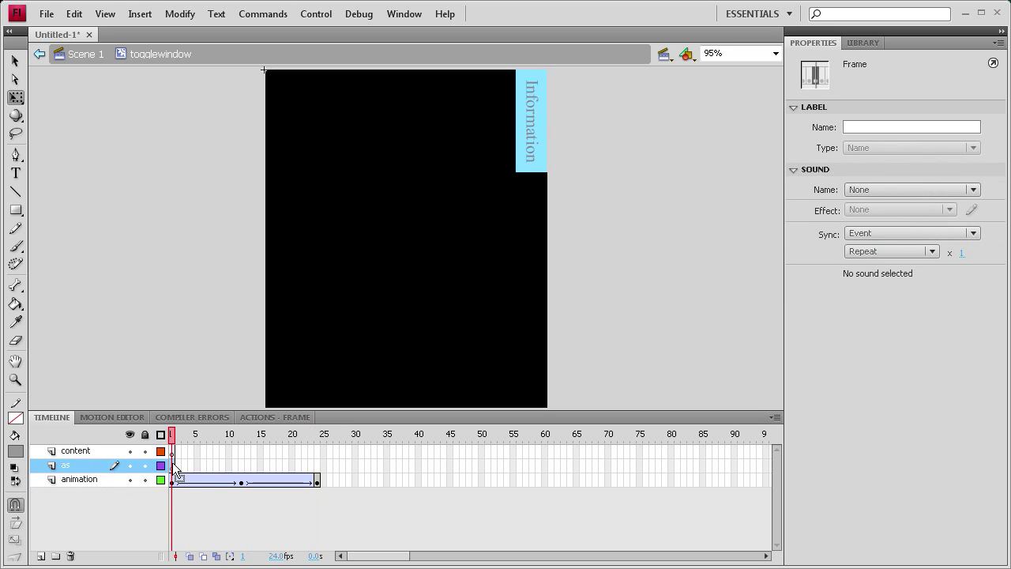
Move the content keyframe to frame 12 and type 'Content Goes Here' as 30 pt text
left_click(170, 448)
left_click_drag(170, 448, 242, 456)
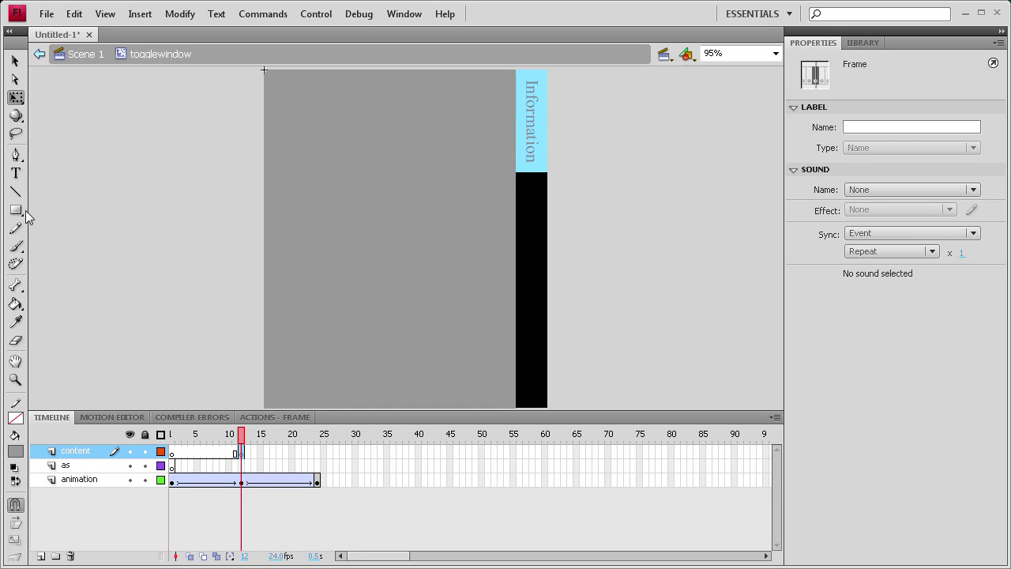
left_click(15, 175)
left_click_drag(858, 169, 877, 168)
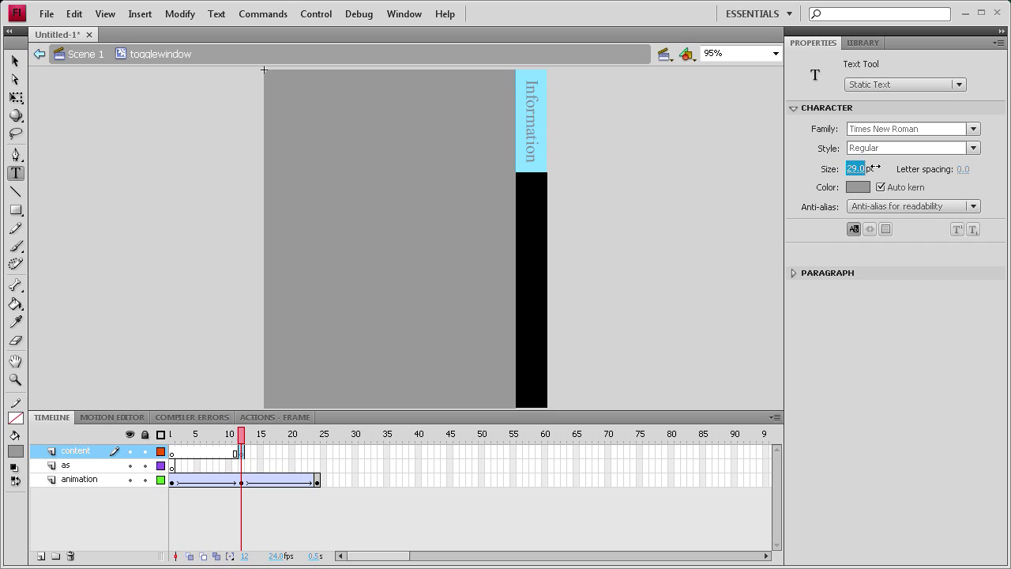
left_click(93, 168)
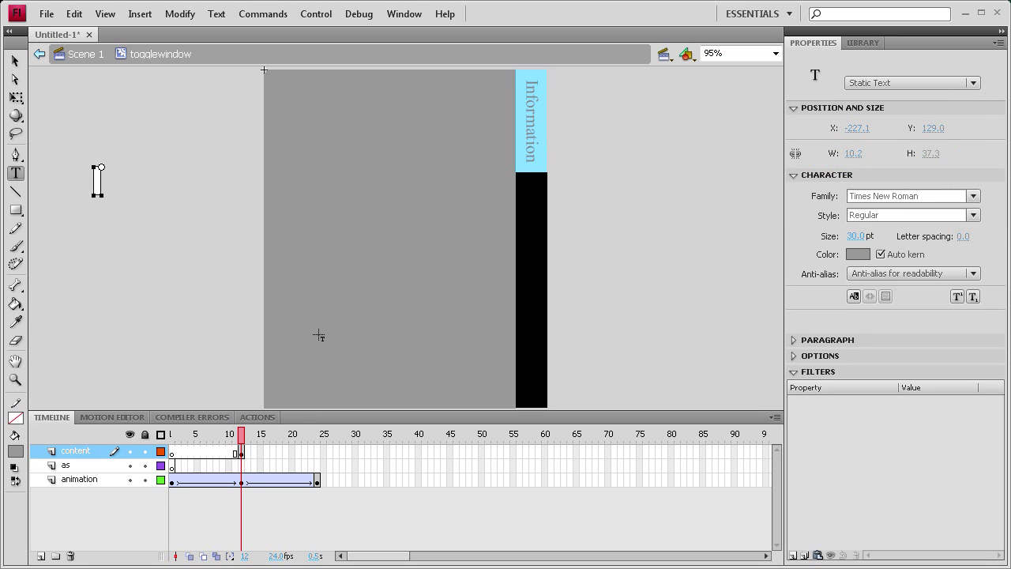
type("Contetn")
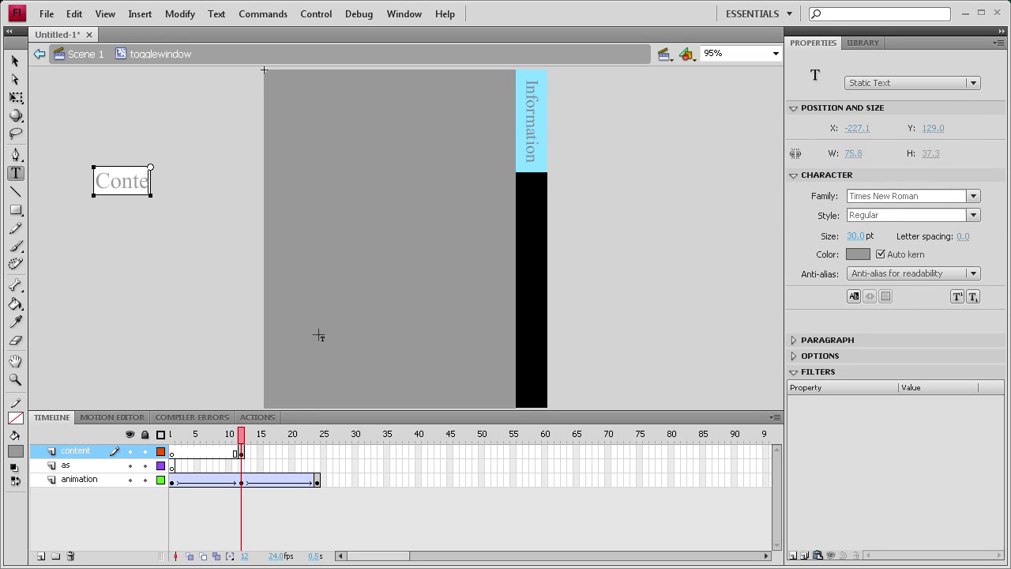
key("BackSpace")
key("BackSpace")
key("BackSpace")
type("ent Goe")
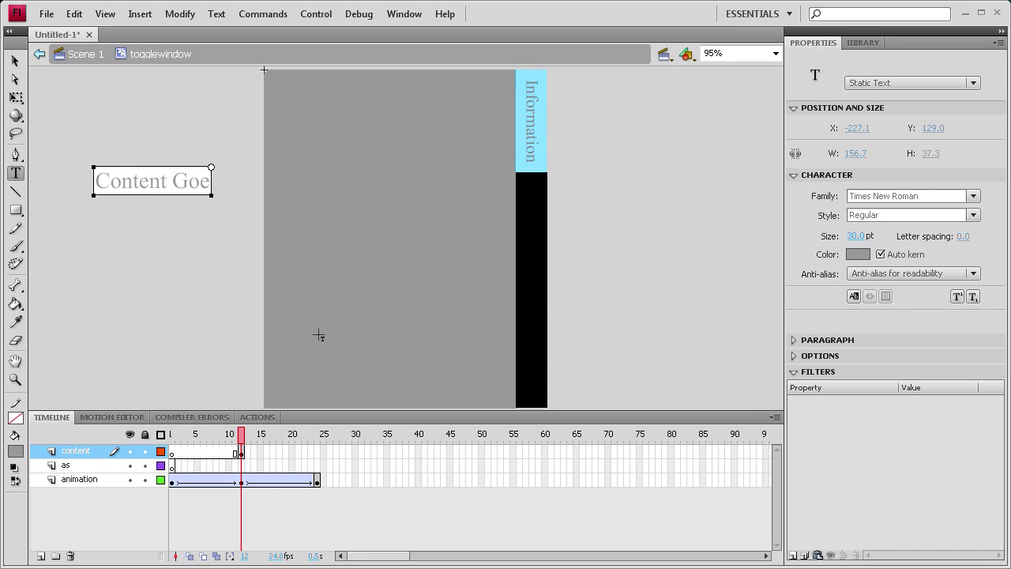
type("s Here")
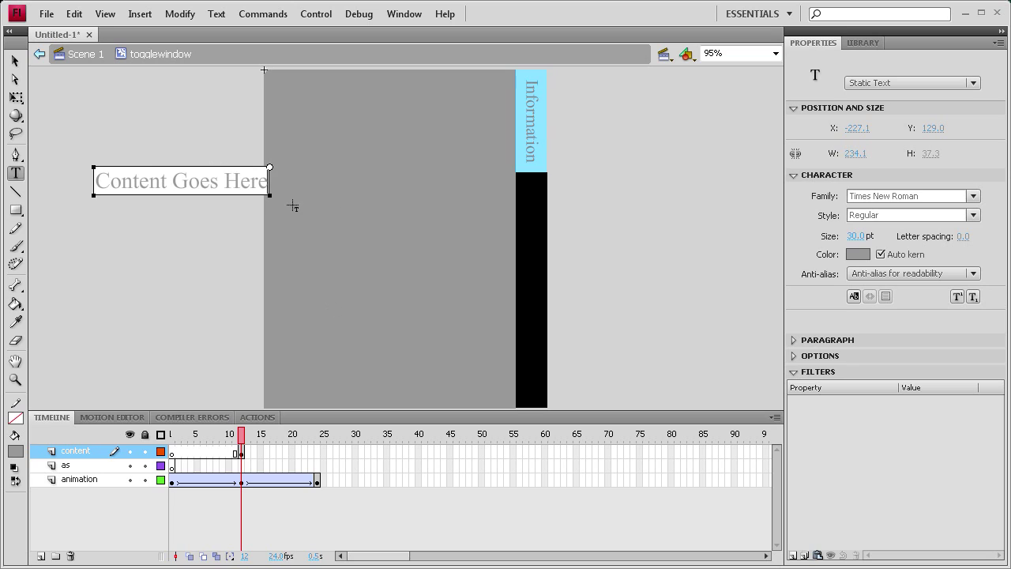
Make the 'Content Goes Here' text black and move it onto the grey window
left_click_drag(265, 181, 95, 178)
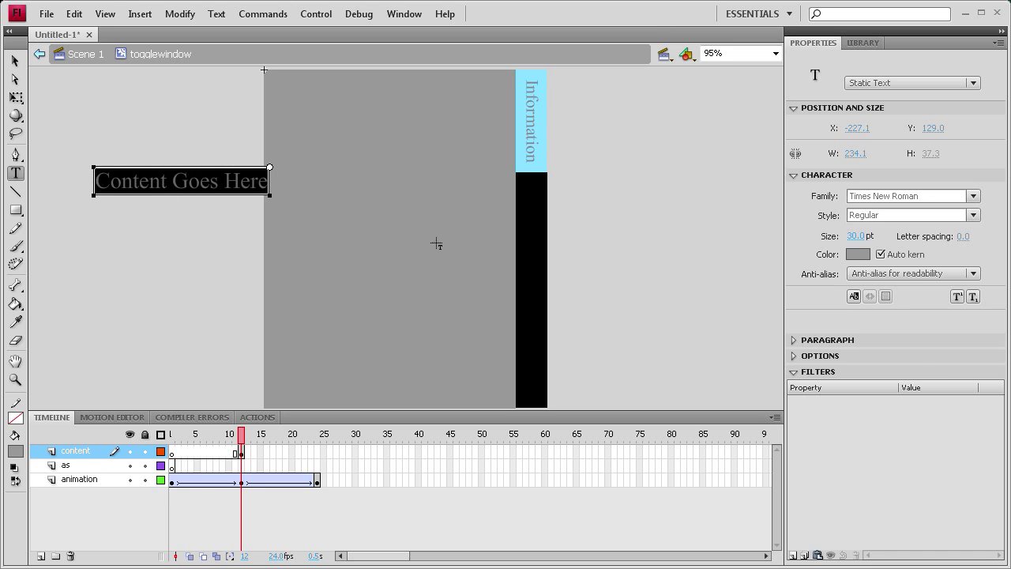
left_click(864, 254)
left_click(867, 290)
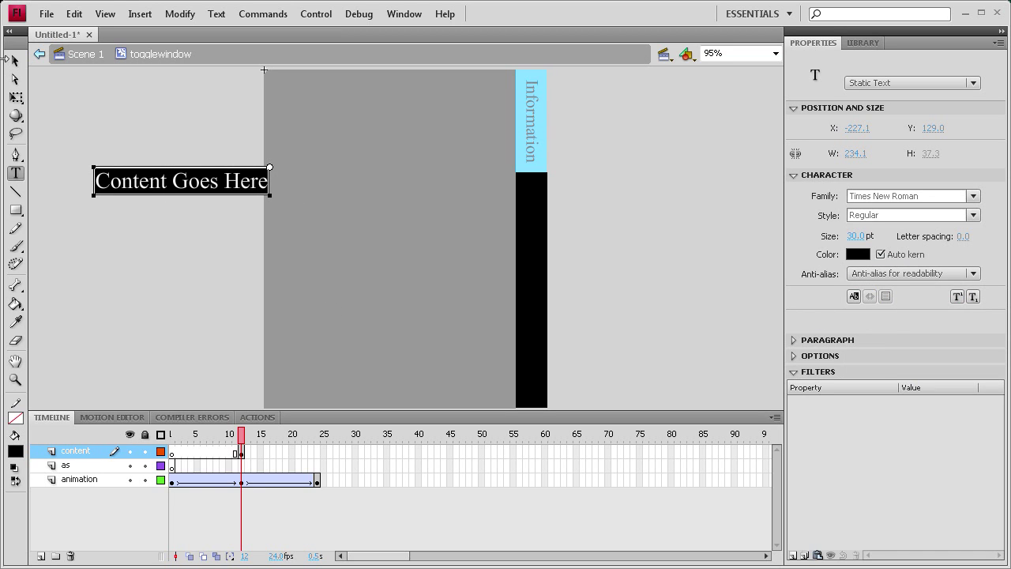
left_click(15, 60)
left_click_drag(136, 198, 339, 260)
left_click(171, 223)
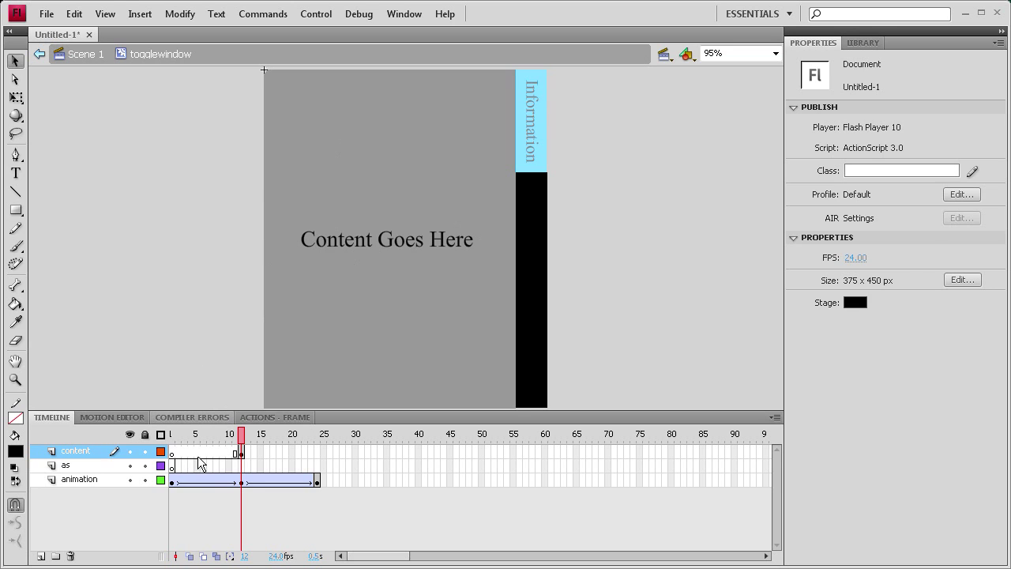
left_click(170, 465)
Add a stop(); script to frame 1 of the as layer
left_click(170, 466)
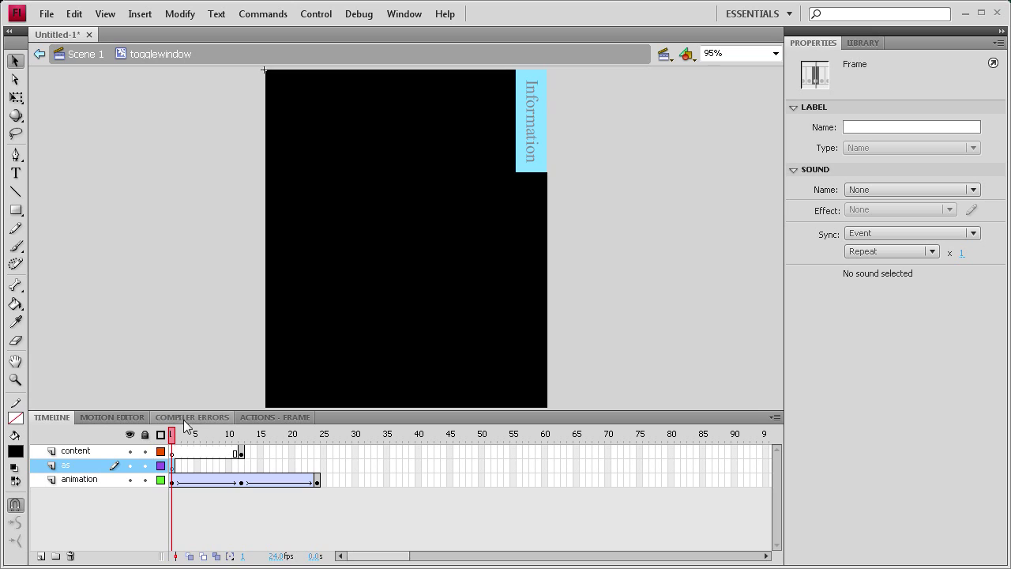
left_click(261, 417)
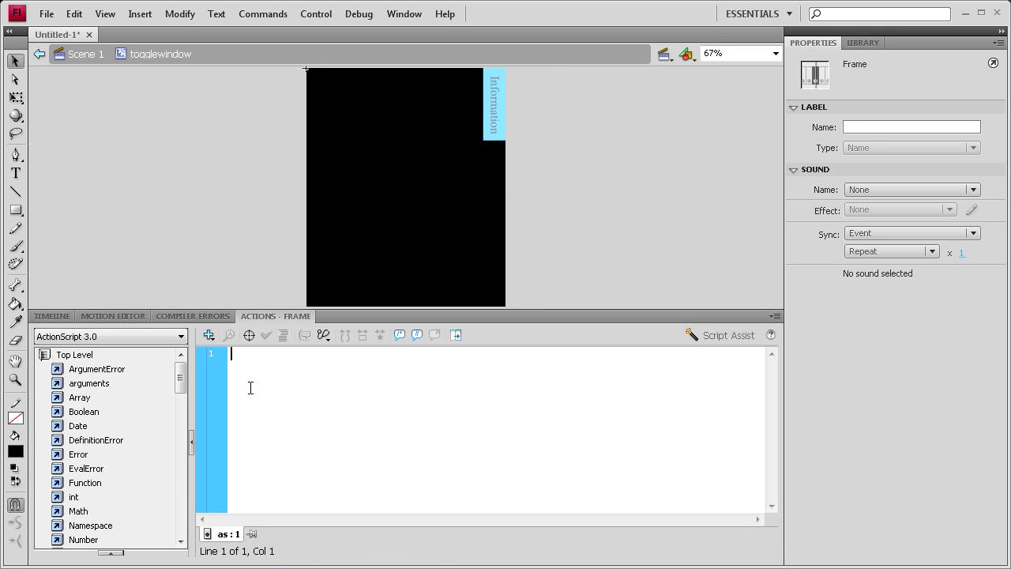
type("stop();")
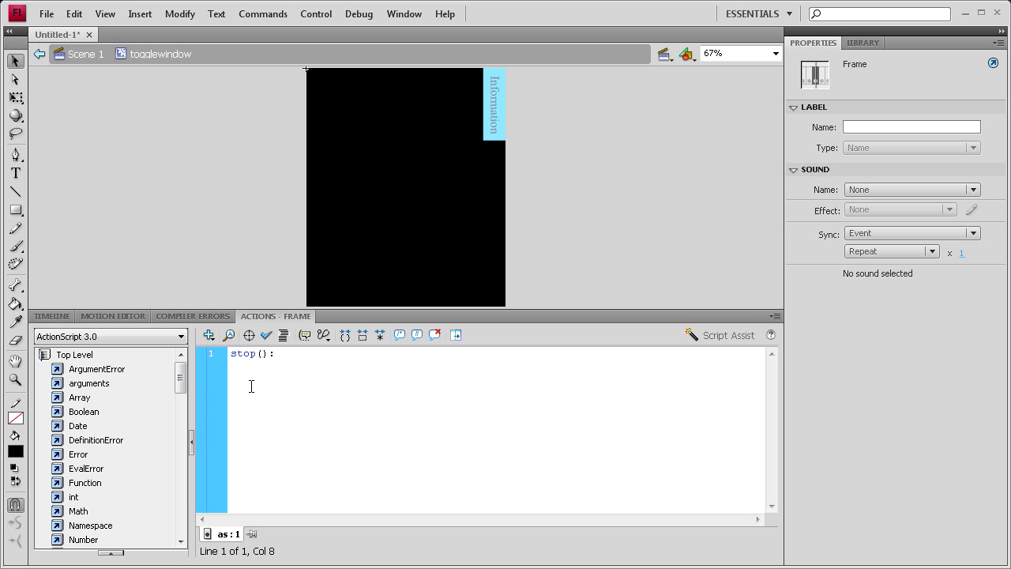
left_click(66, 316)
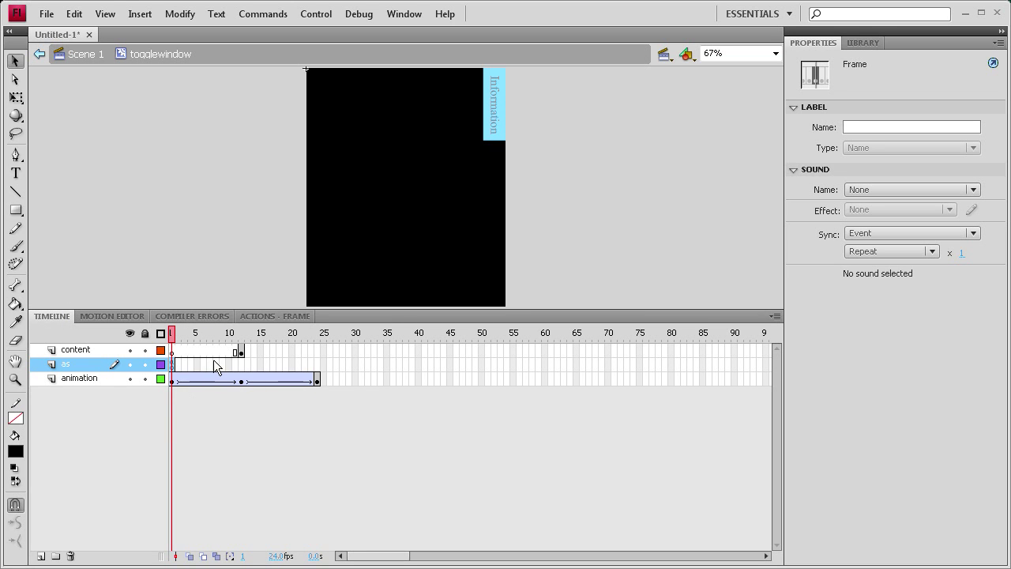
Insert a frame 12 keyframe on the as layer with stop();, then scrub to preview the animation
right_click(240, 364)
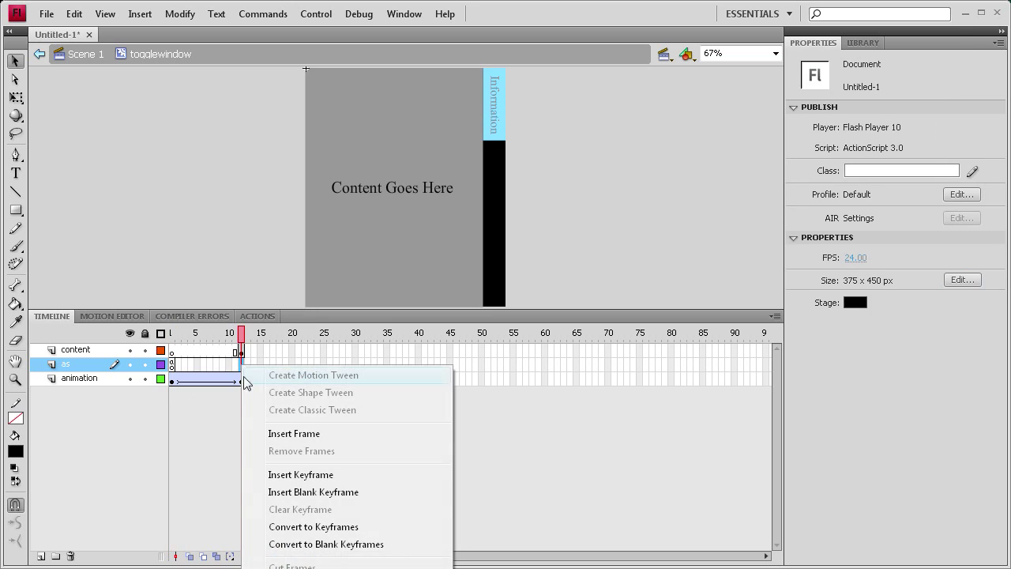
left_click(295, 477)
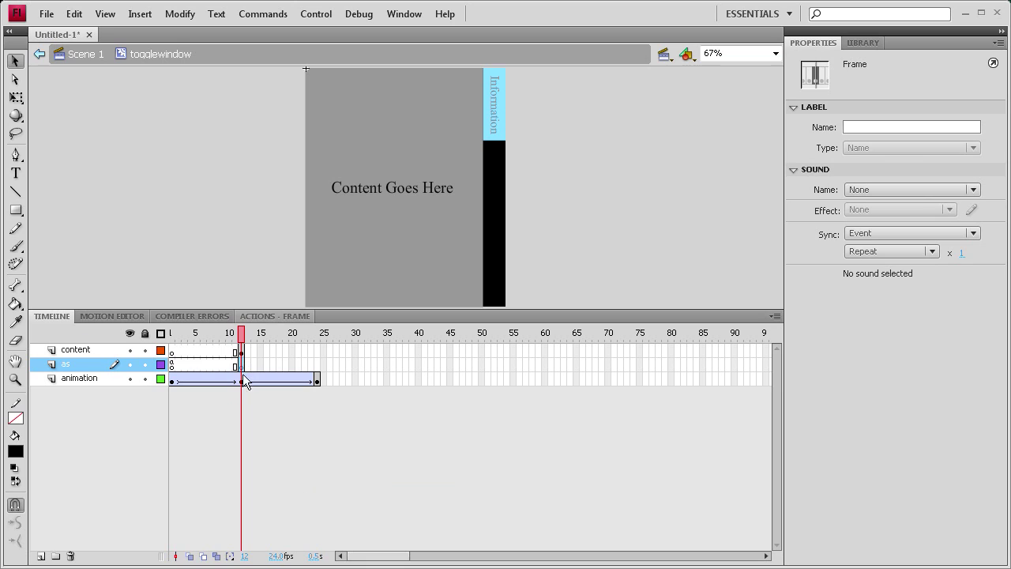
left_click(240, 383)
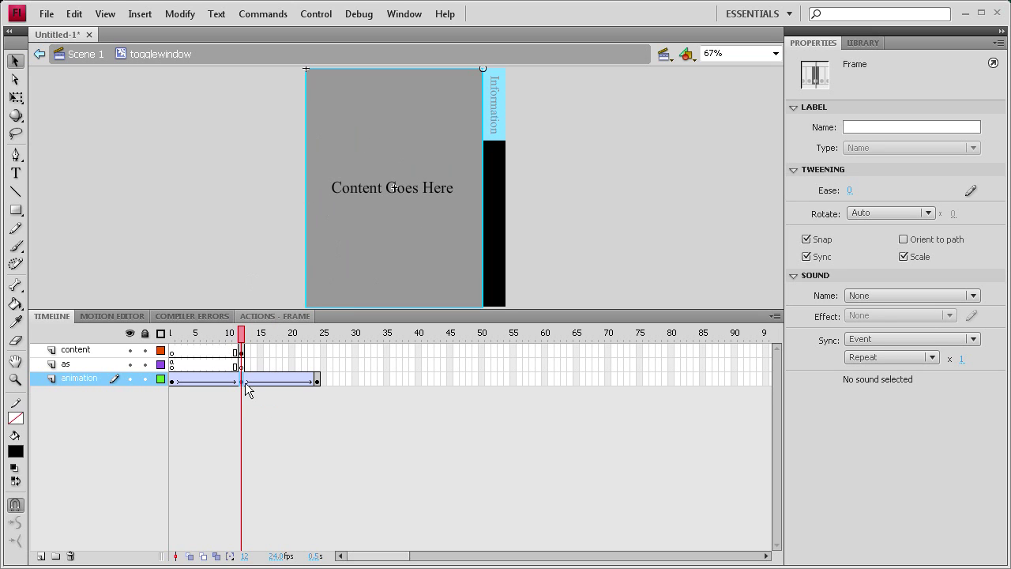
left_click(241, 360)
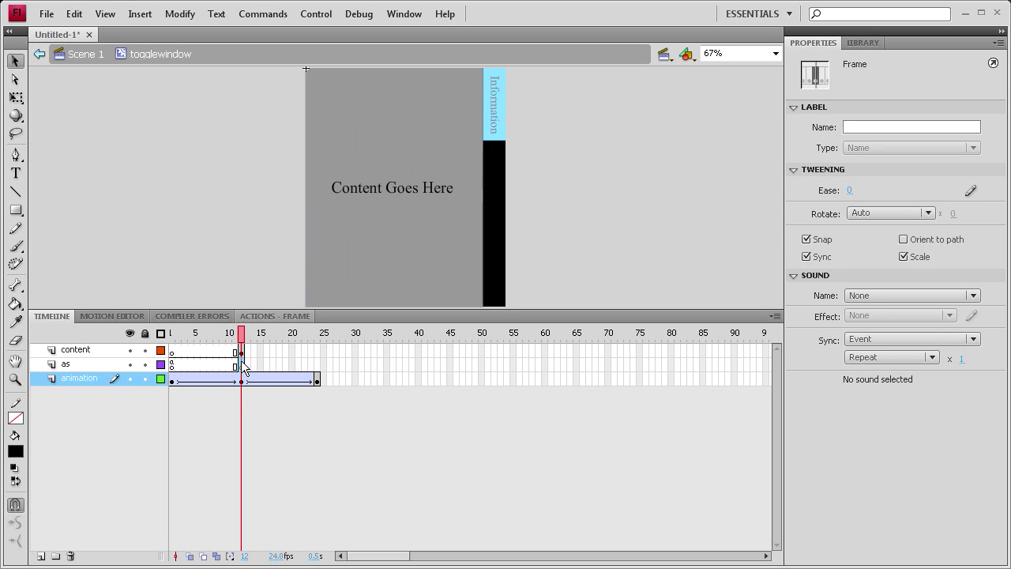
left_click(273, 316)
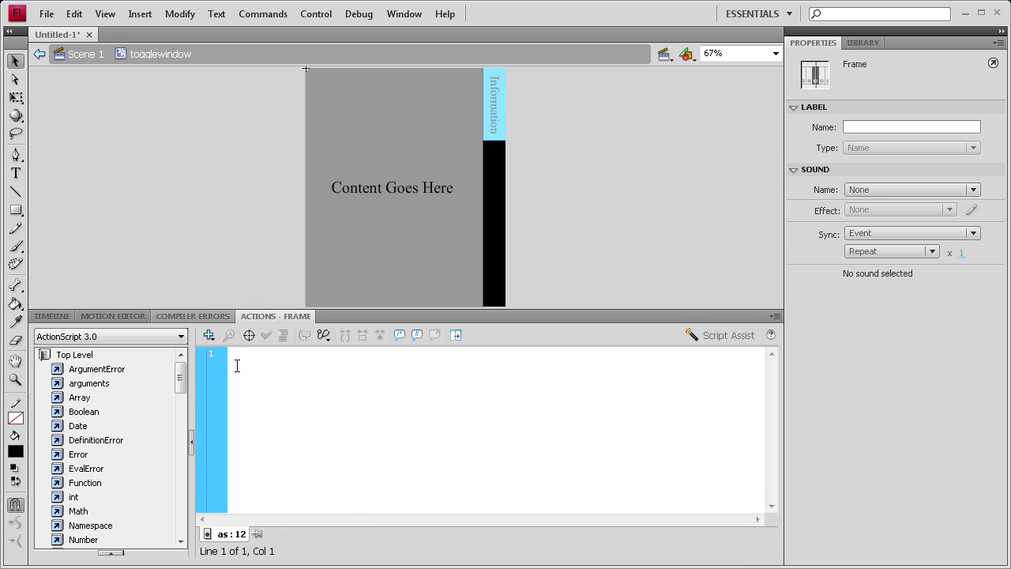
type("stop();")
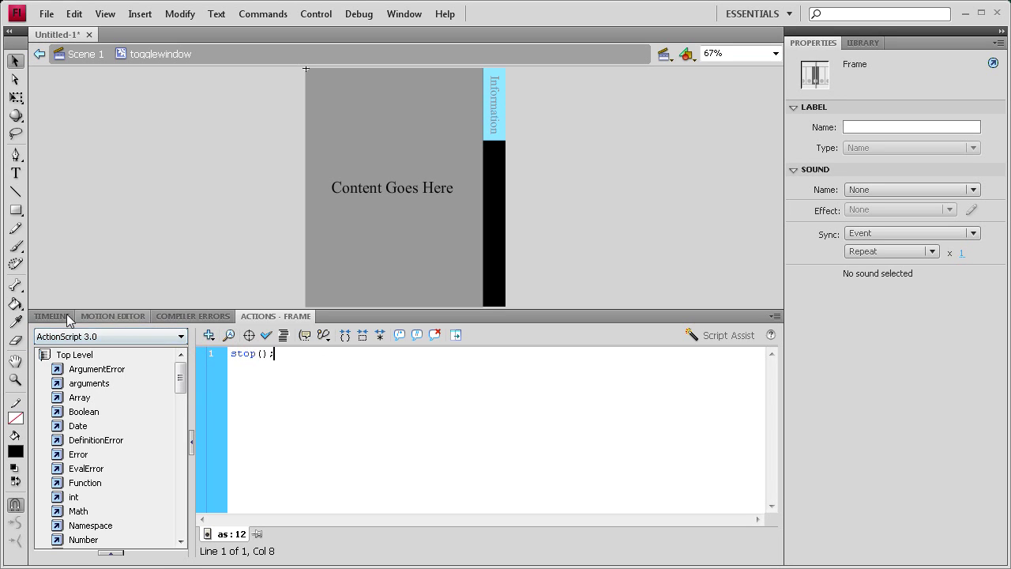
left_click(60, 316)
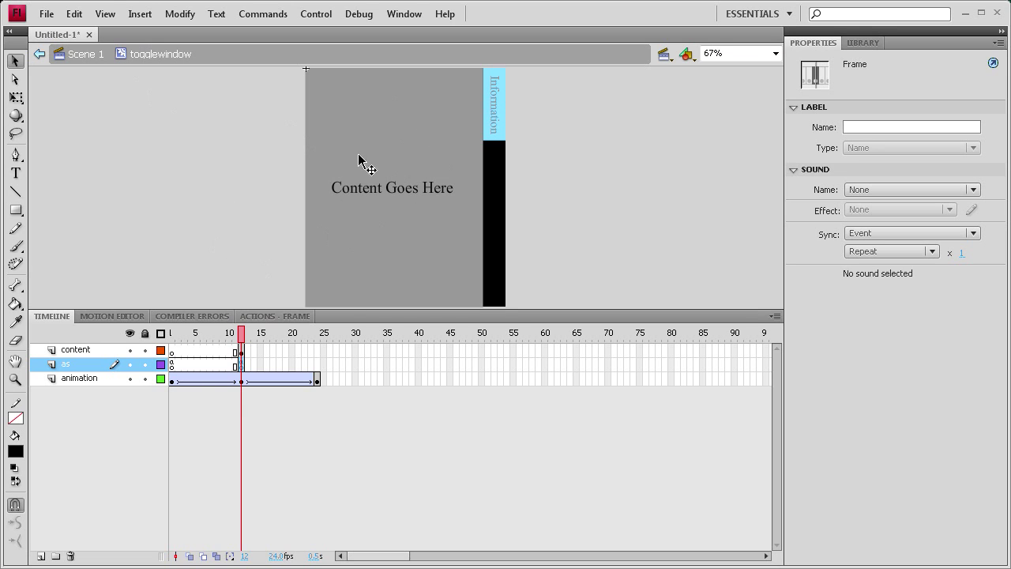
left_click_drag(247, 332, 177, 343)
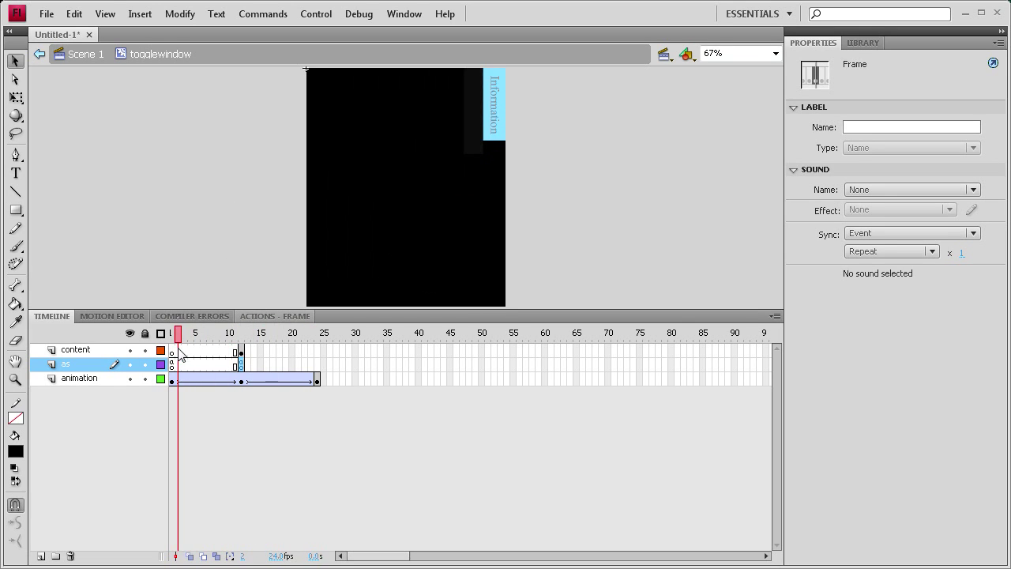
Back in the main scene, begin typing toggle_btn.addEventListener in frame 1's as-layer script
left_click(81, 53)
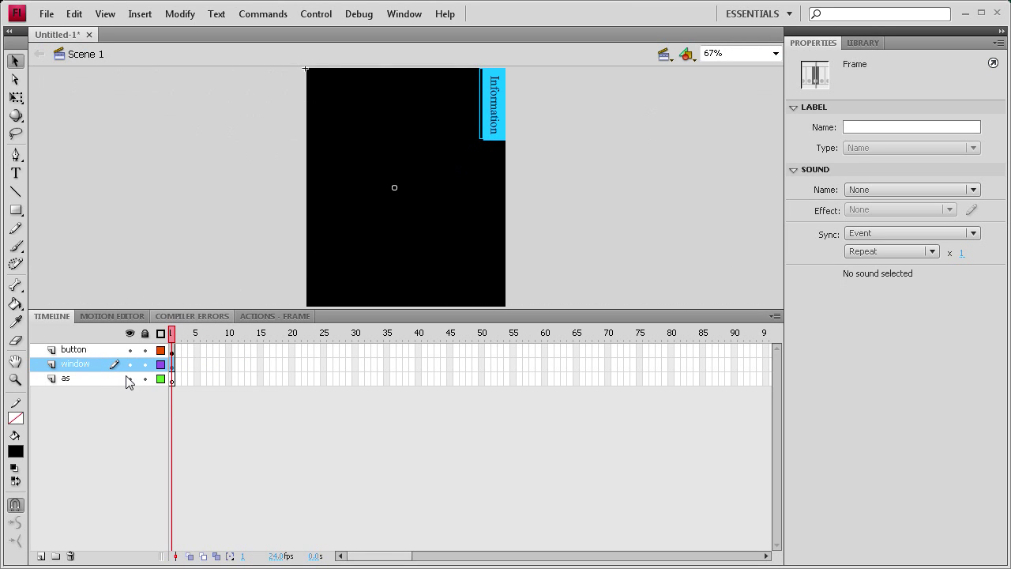
left_click(172, 379)
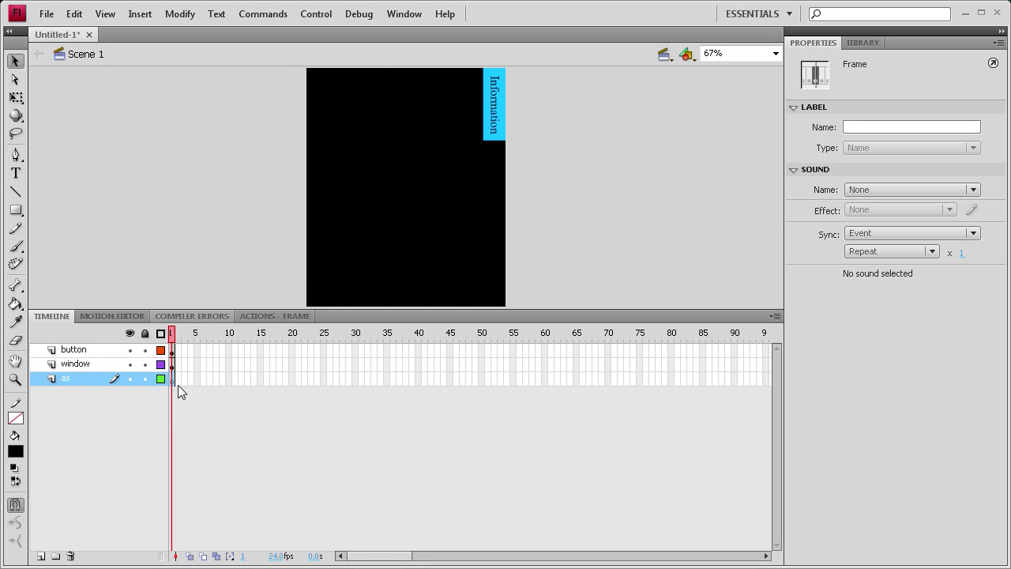
left_click(290, 316)
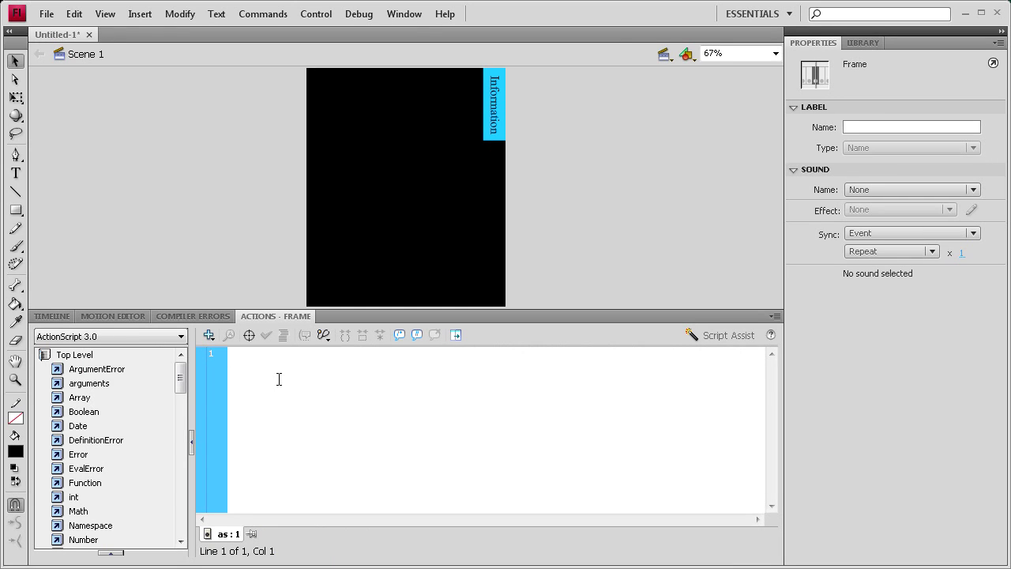
type("tc")
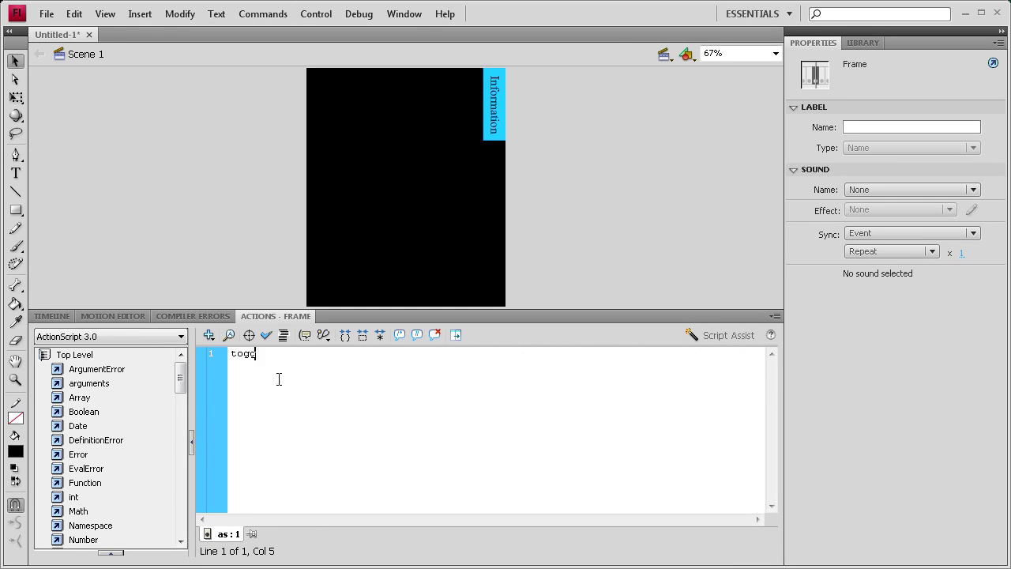
type("le_btn.add")
key("Return")
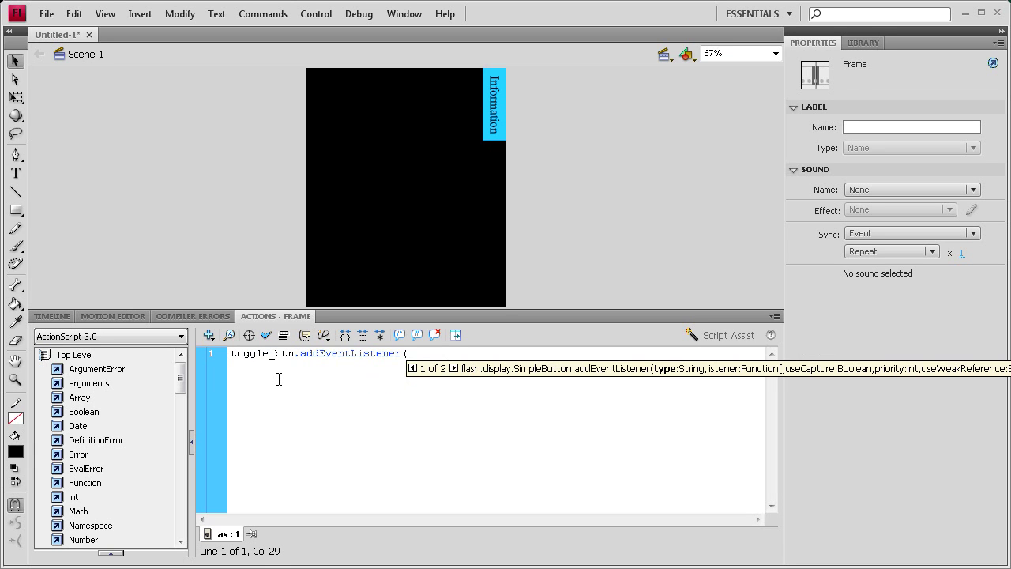
Finish the listener as (MouseEvent.CLICK, toggleContent); and start the toggleContent function declaration
type("(MCC")
key("BackSpace")
key("BackSpace")
key("BackSpace")
type("MouseEvent.CLICK")
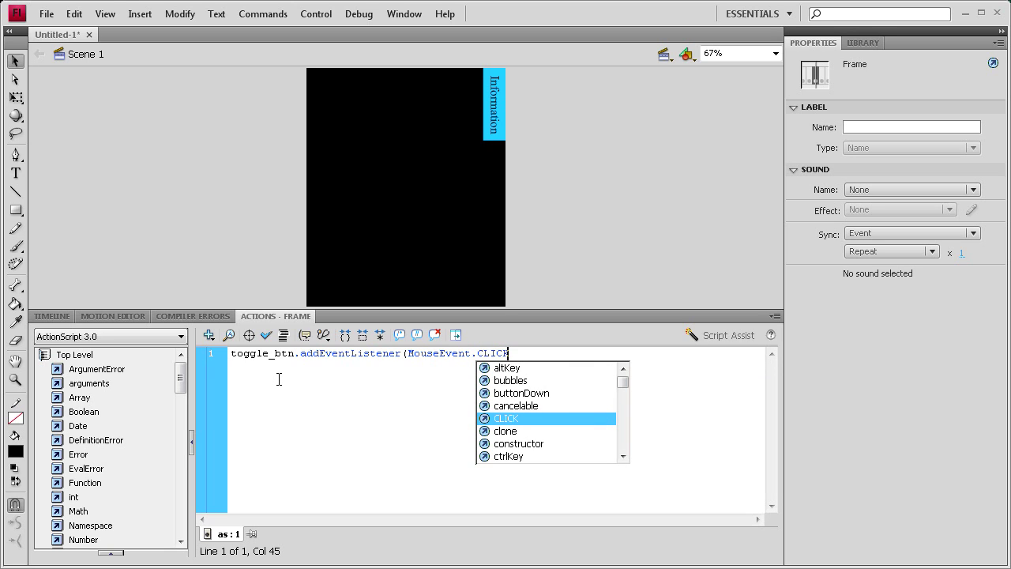
type(", ")
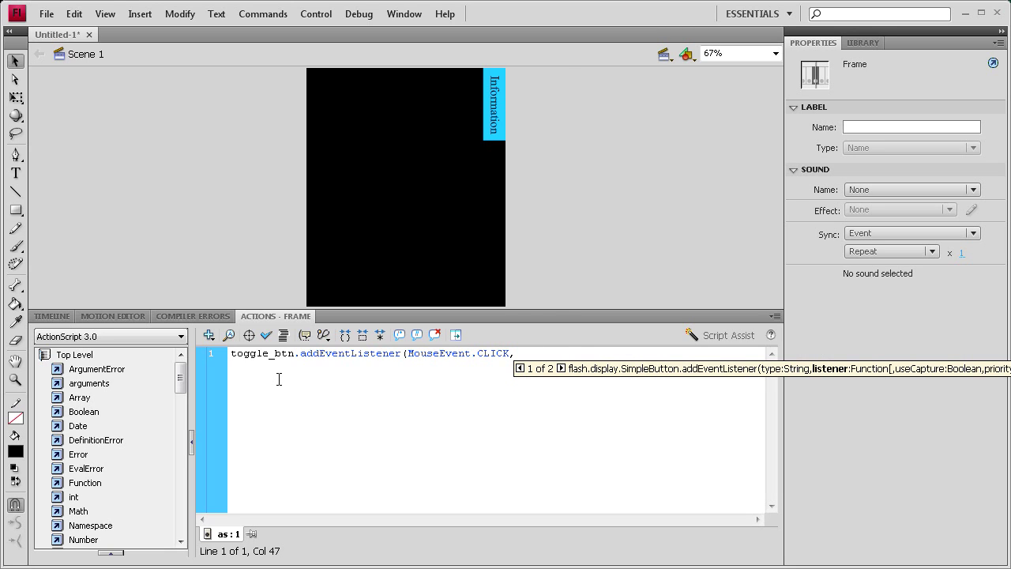
type("toggleContent)")
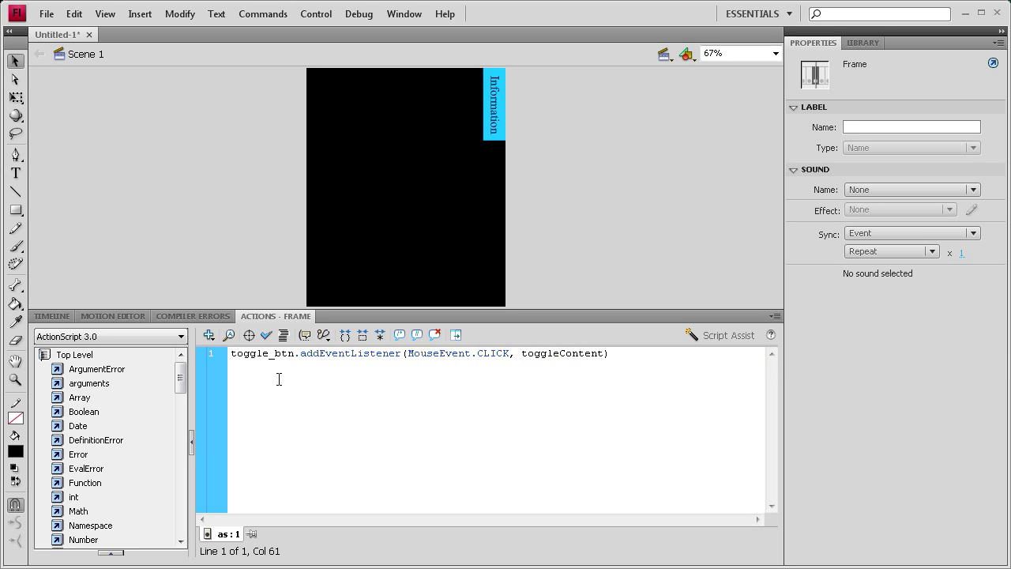
type(";")
key("Return")
key("Return")
type("function")
type(" toggleCont")
type("ent")
type("(er")
type("ent")
type(":")
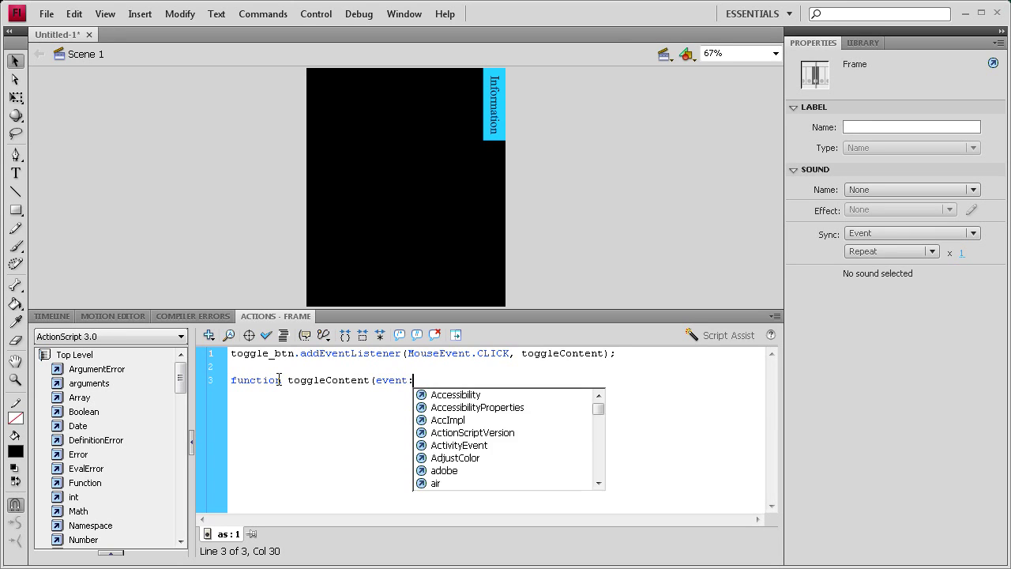
type("Mous")
Write function toggleContent(event:MouseEvent){ followed by if(togglewindow.currentFrame == 1){ in the script
key("BackSpace")
key("BackSpace")
key("BackSpace")
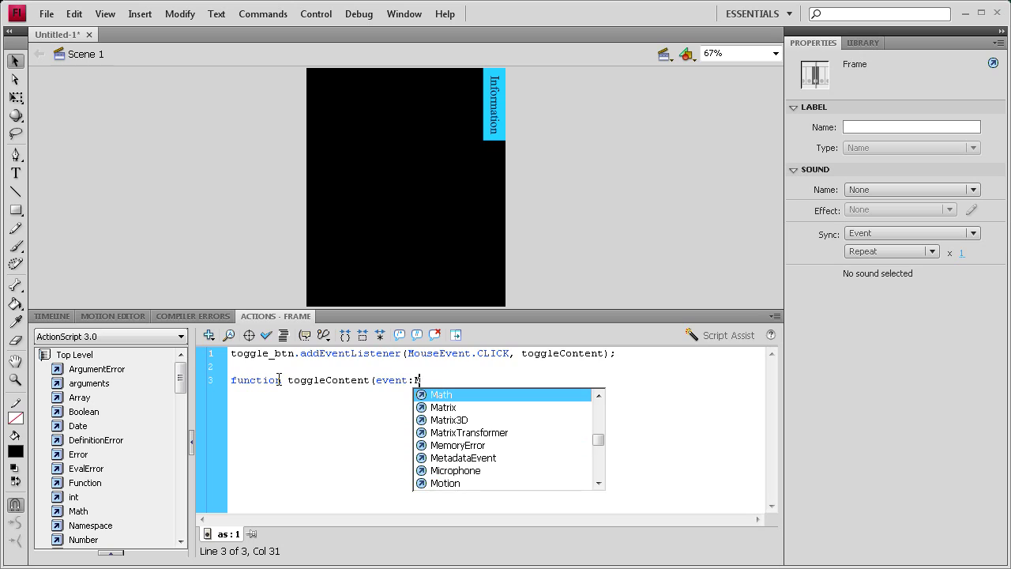
type("ouse")
type("Eve")
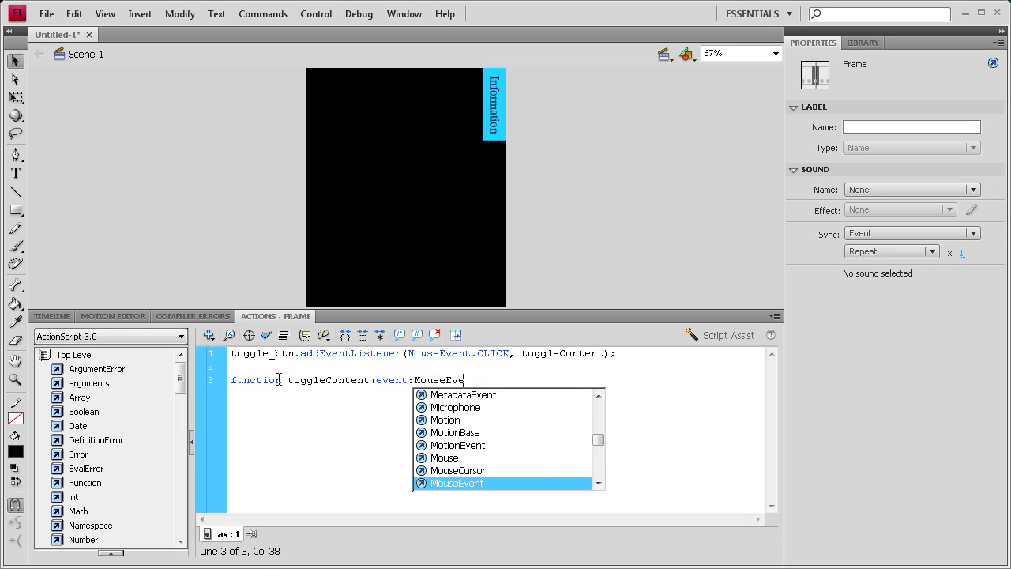
type("nt)")
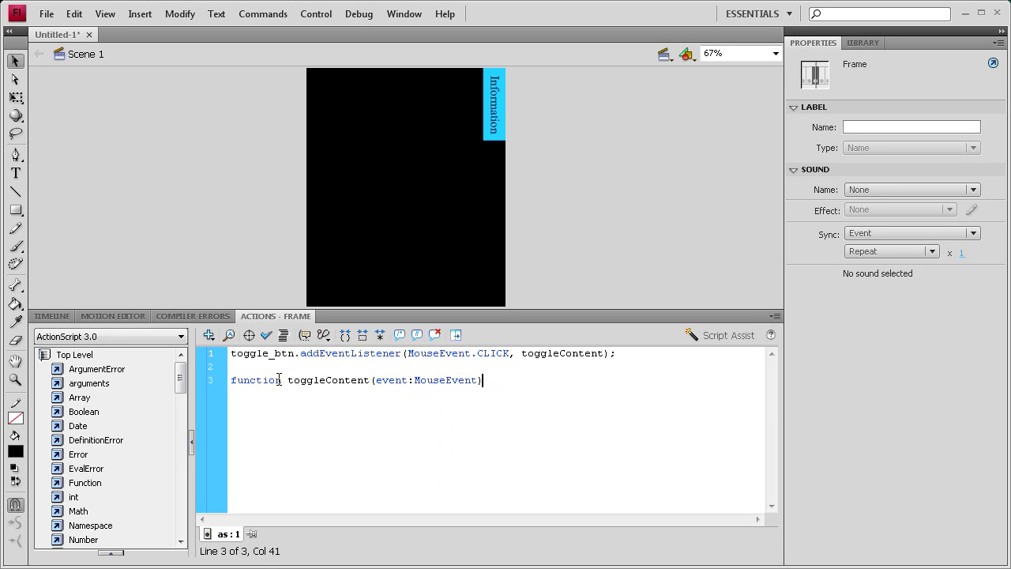
type("{")
key("Return")
key("Return")
type("}")
type("i")
type("f")
type("(")
type("toggle")
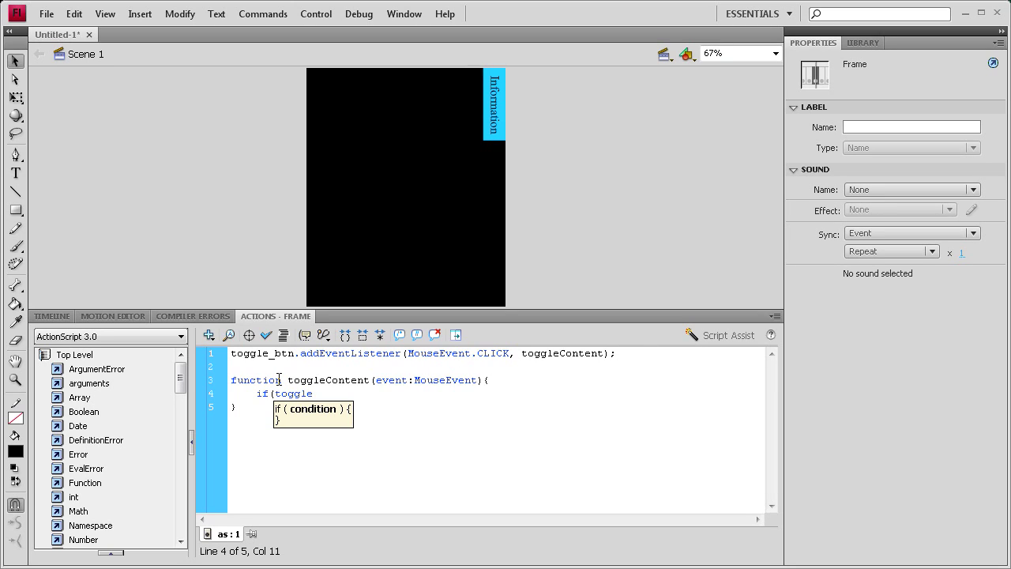
type("window.currentfr")
key("BackSpace")
key("BackSpace")
type("Frame")
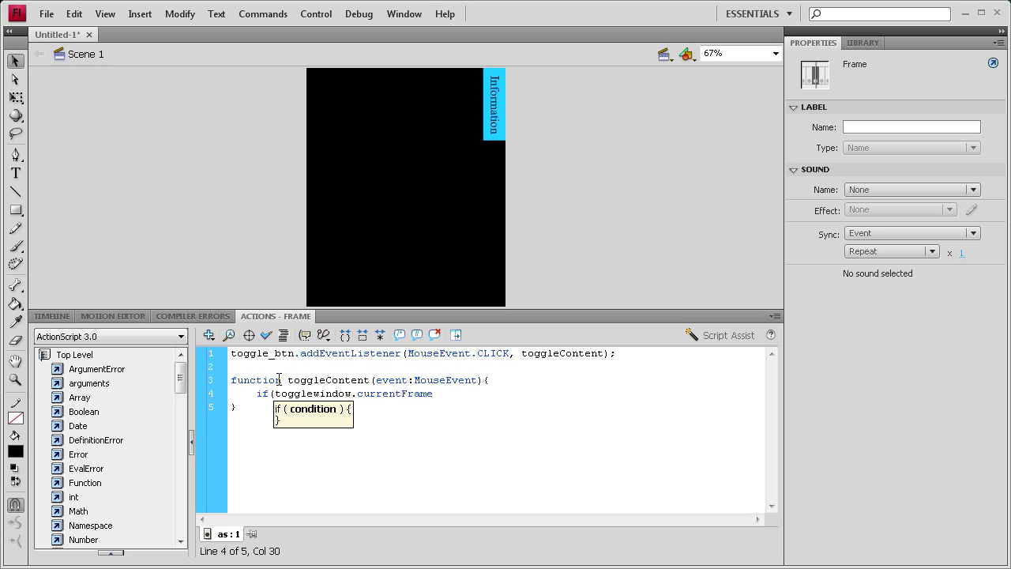
type(" == 1)")
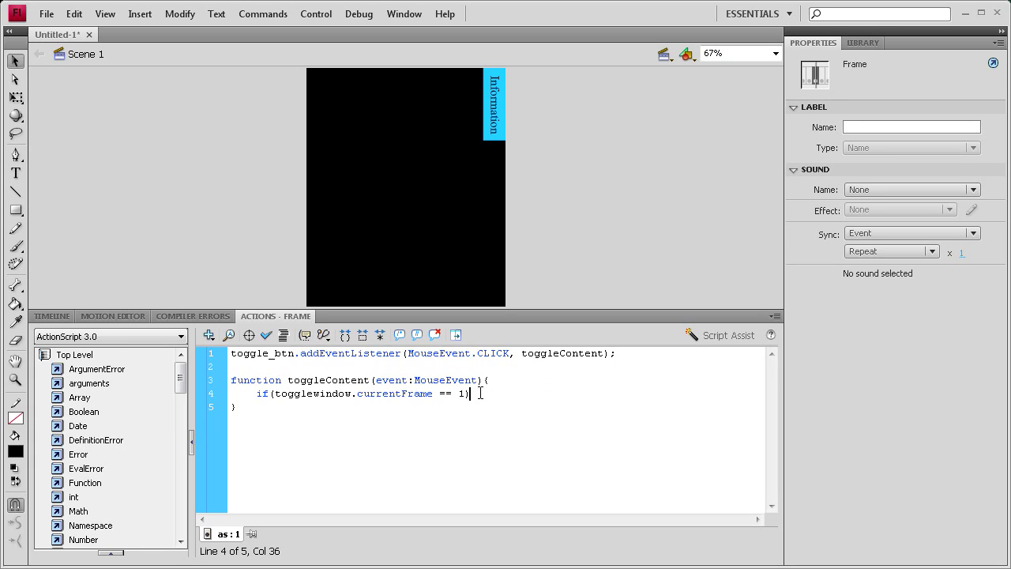
type("{\\")
key("Return")
left_click(493, 393)
Remove the stray backslash and give the if block togglewindow.gotoAndPlay(2); with a closing }
key("BackSpace")
key("Return")
type("togglewindow.gotoAndPlay(2)")
type(";")
key("Return")
type("}")
left_click(461, 394)
left_click(281, 422)
Add else{ containing togglewindow.gotoAndPlay(12); after the if block
key("Return")
type("else{")
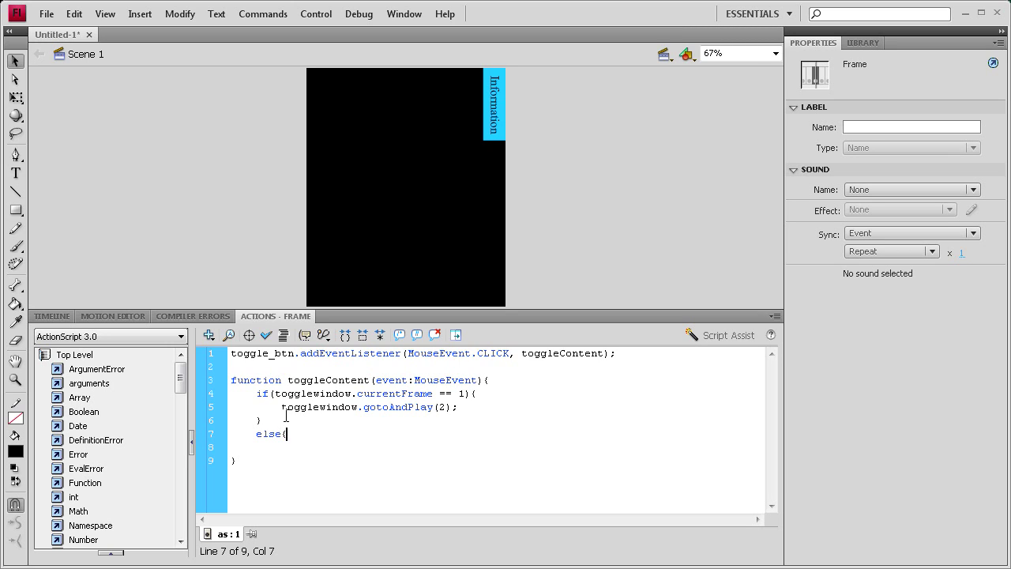
key("Return")
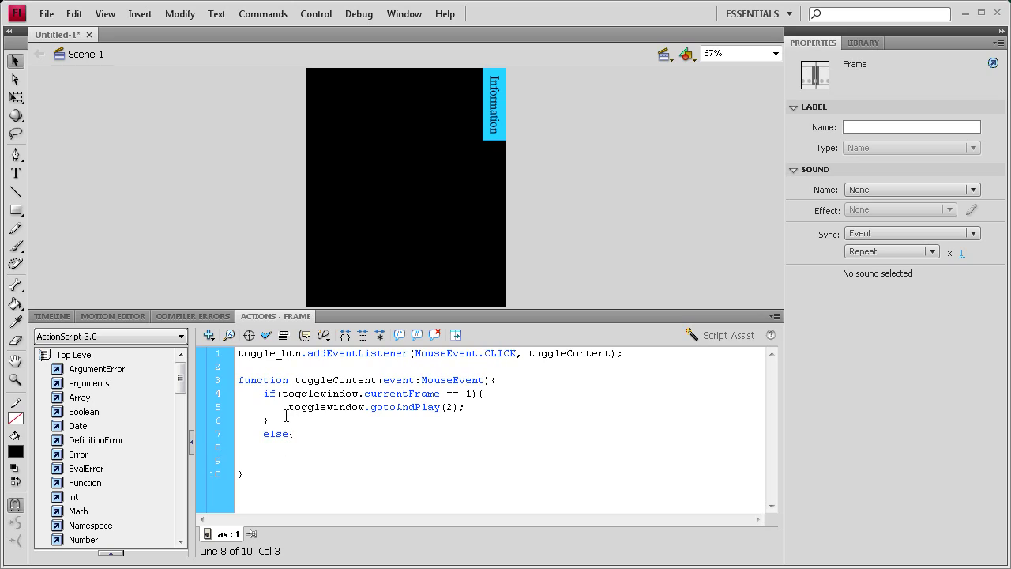
type("togglewindow.gotoAndy")
key("BackSpace")
type("Play(12);")
Test the movie, read the missing-brace compiler error, and add a closing } after the else block
left_click(303, 16)
left_click(317, 130)
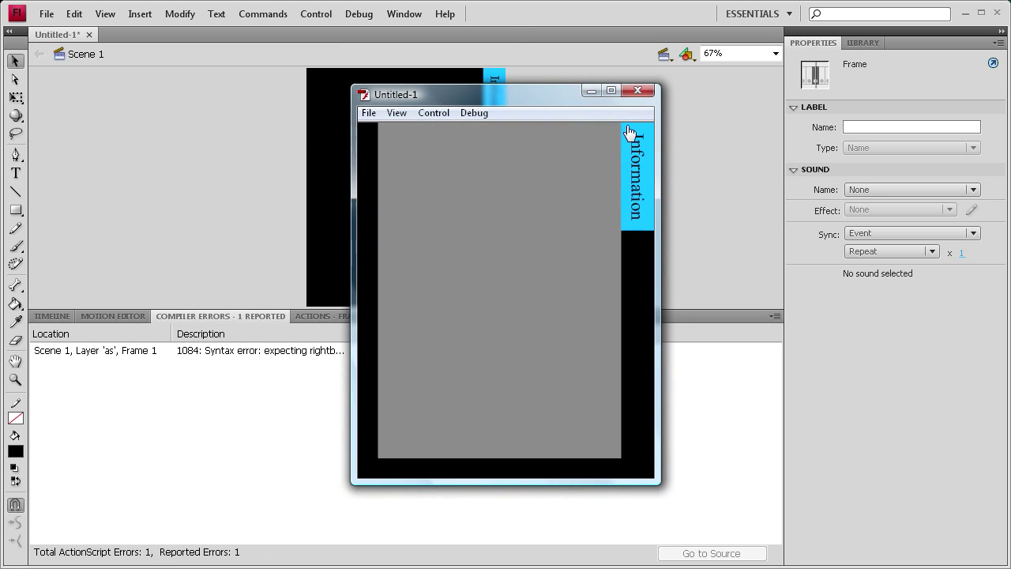
left_click(640, 89)
left_click(334, 356)
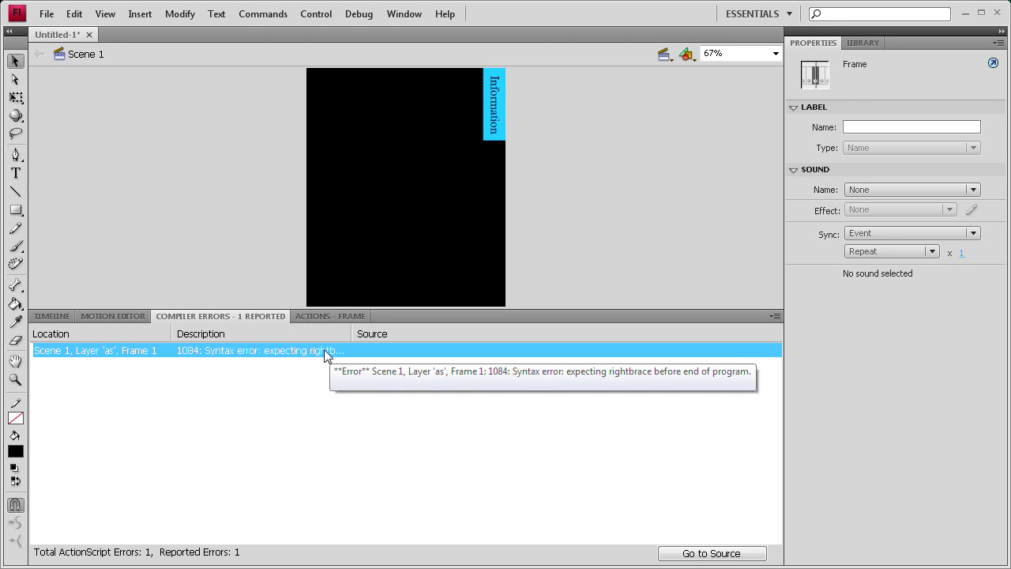
left_click(68, 316)
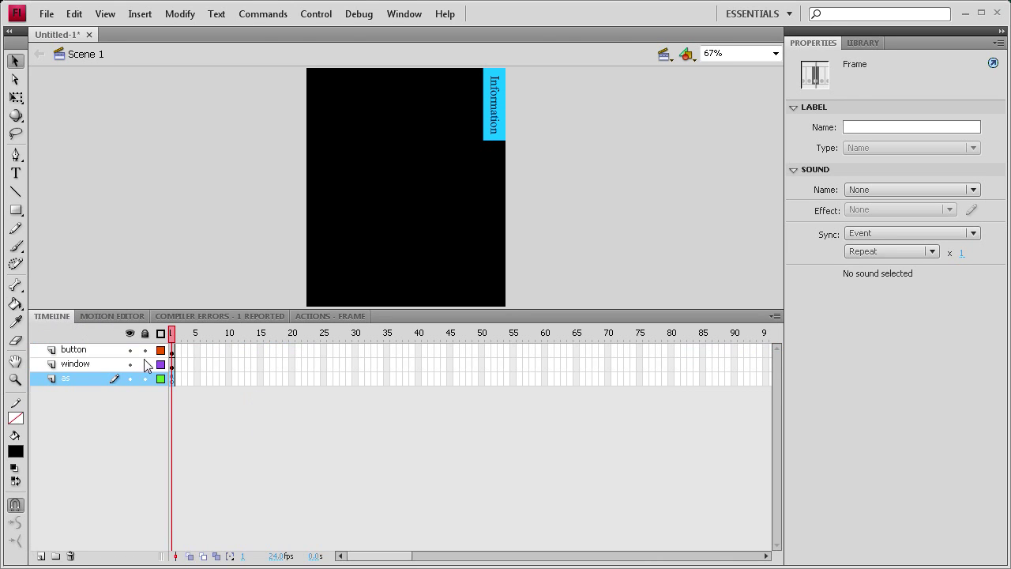
left_click(327, 316)
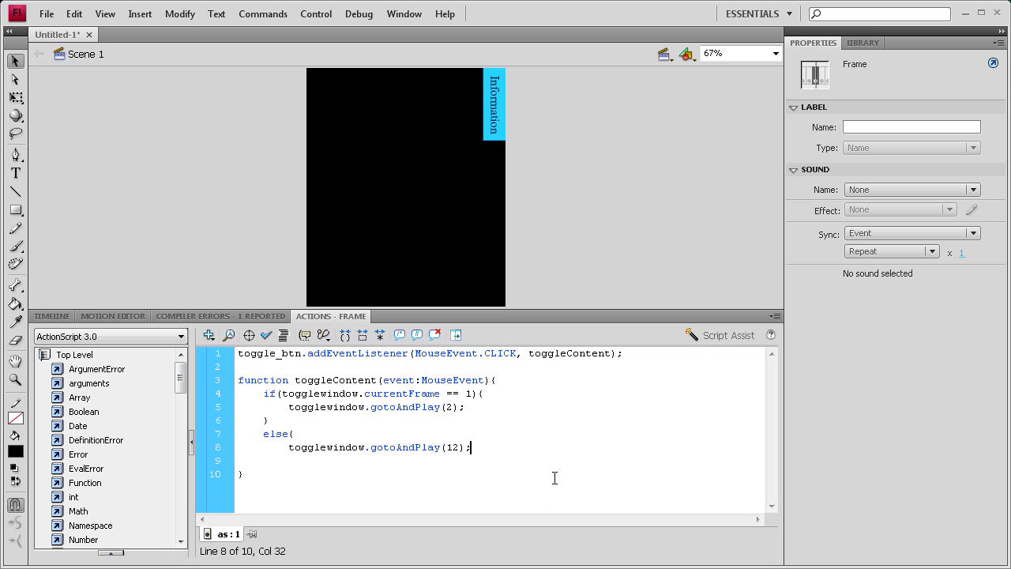
key("Return")
type("}")
left_click(316, 14)
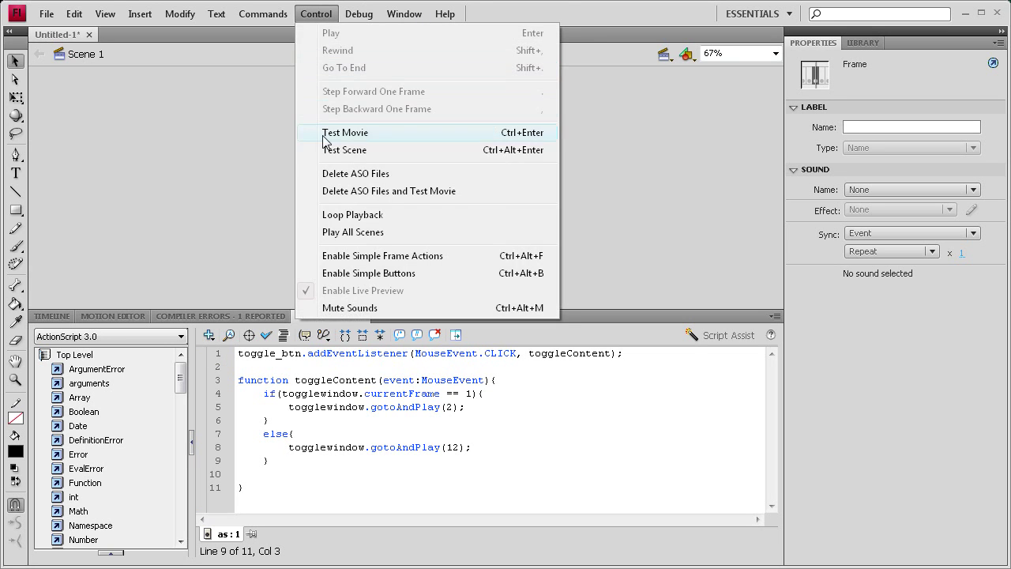
left_click(326, 135)
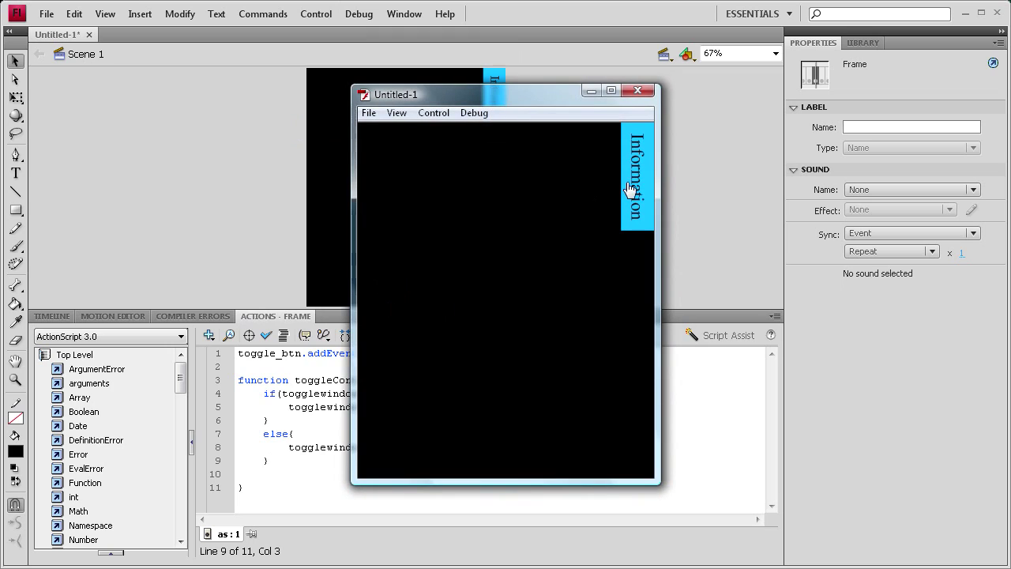
left_click(637, 193)
left_click(634, 184)
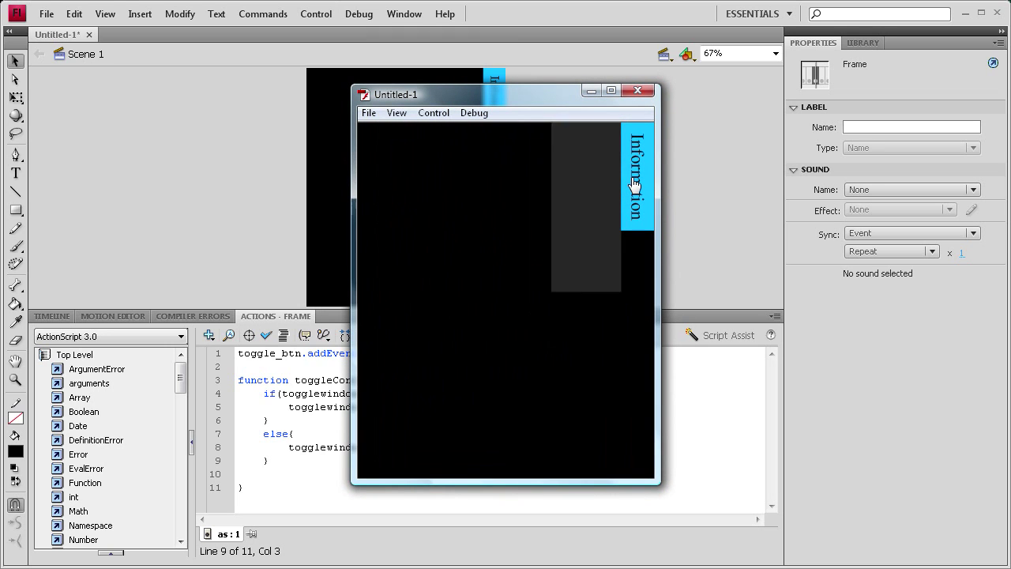
left_click(634, 185)
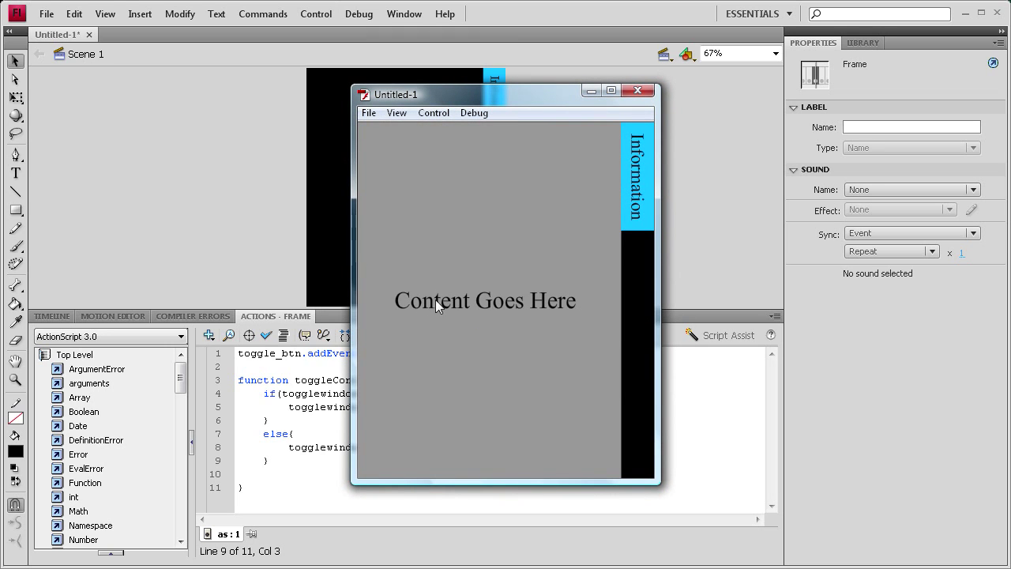
left_click(633, 186)
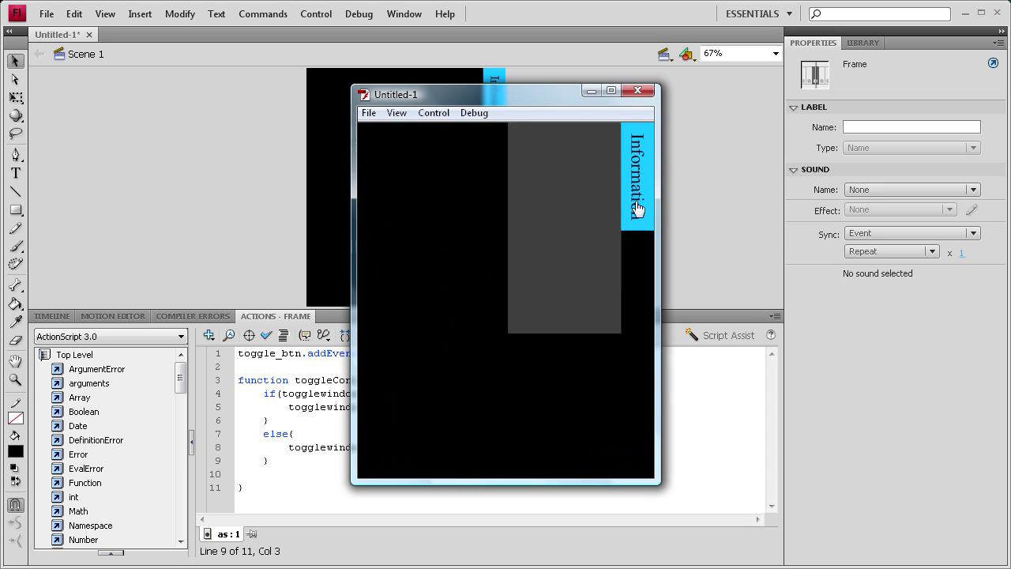
left_click(629, 167)
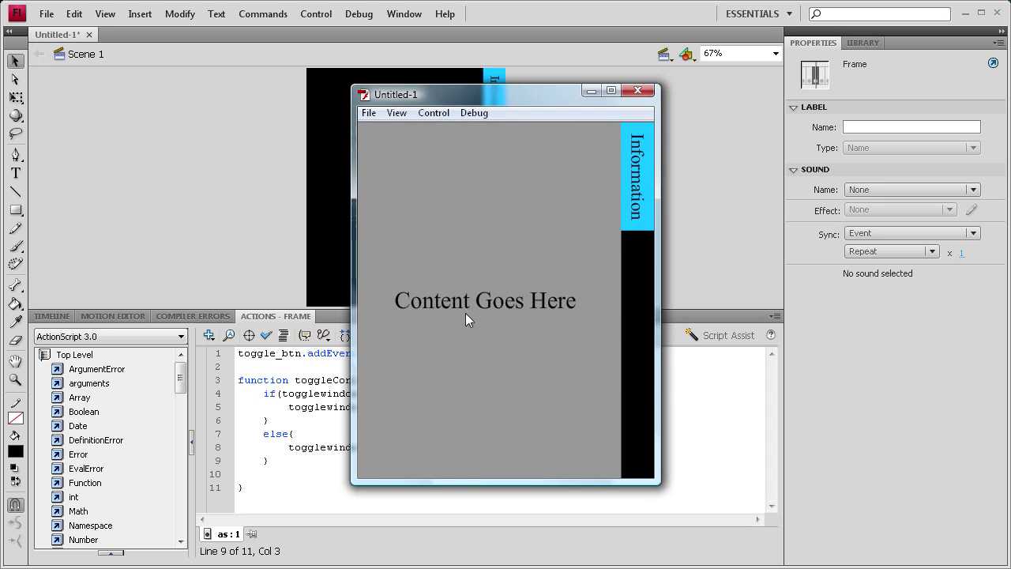
left_click(633, 168)
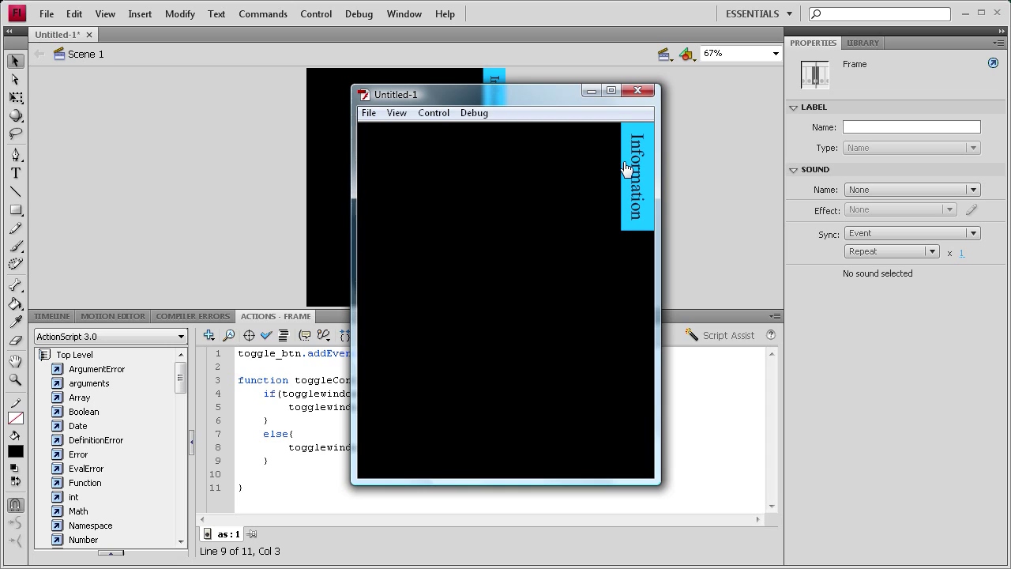
left_click(625, 167)
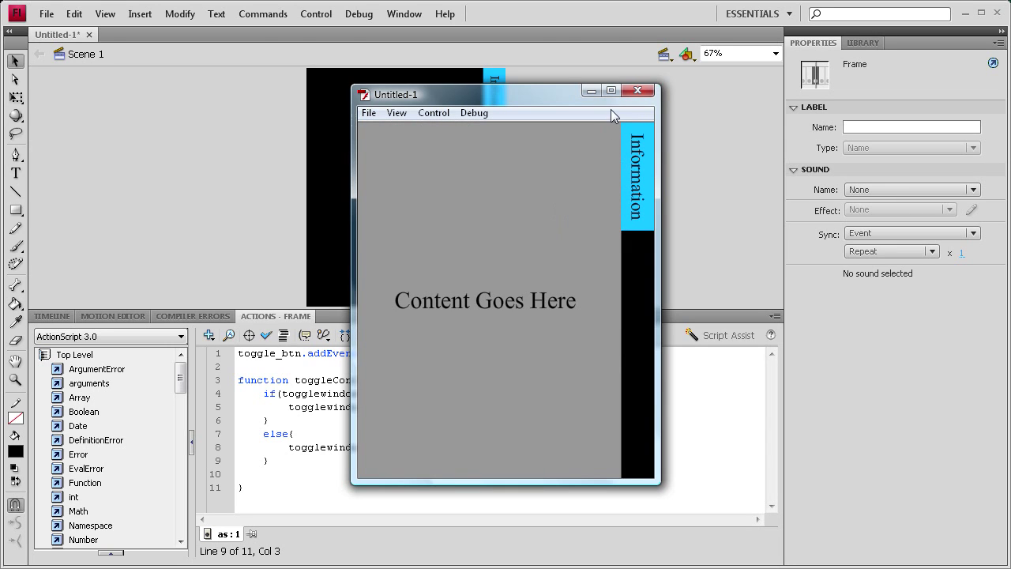
left_click(637, 90)
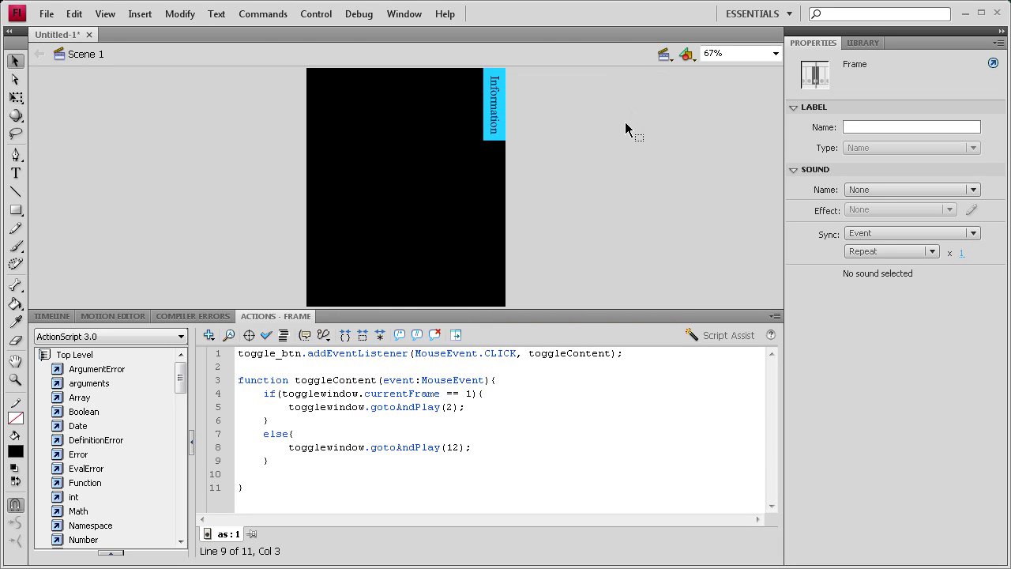